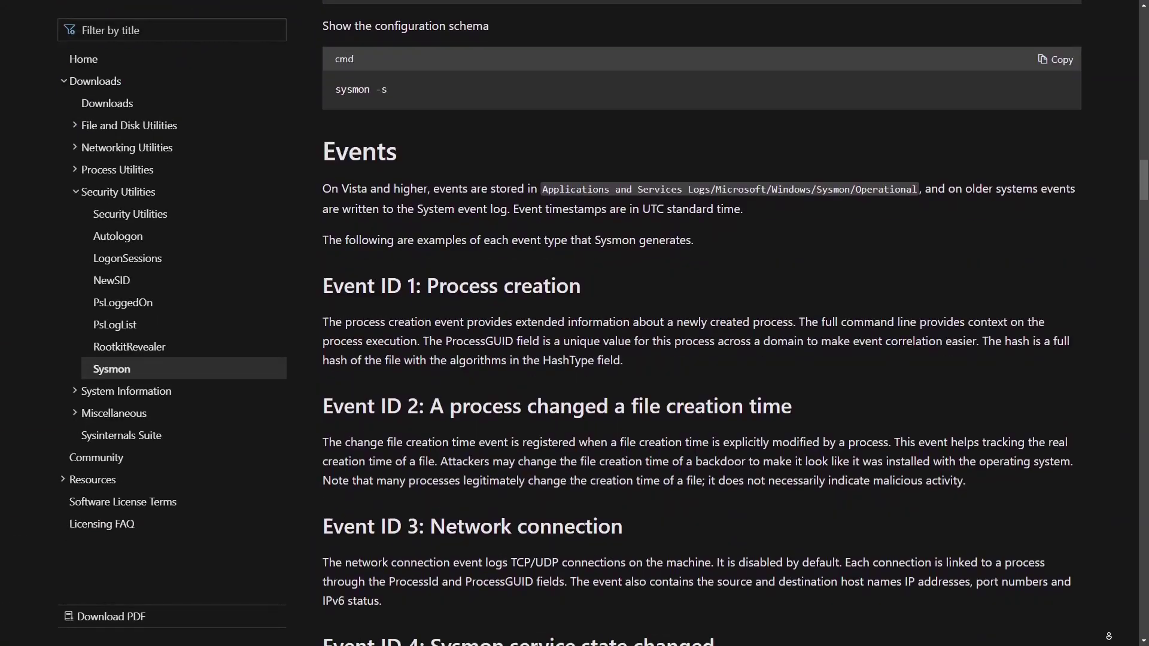
pyautogui.scroll(-3, 700, 323)
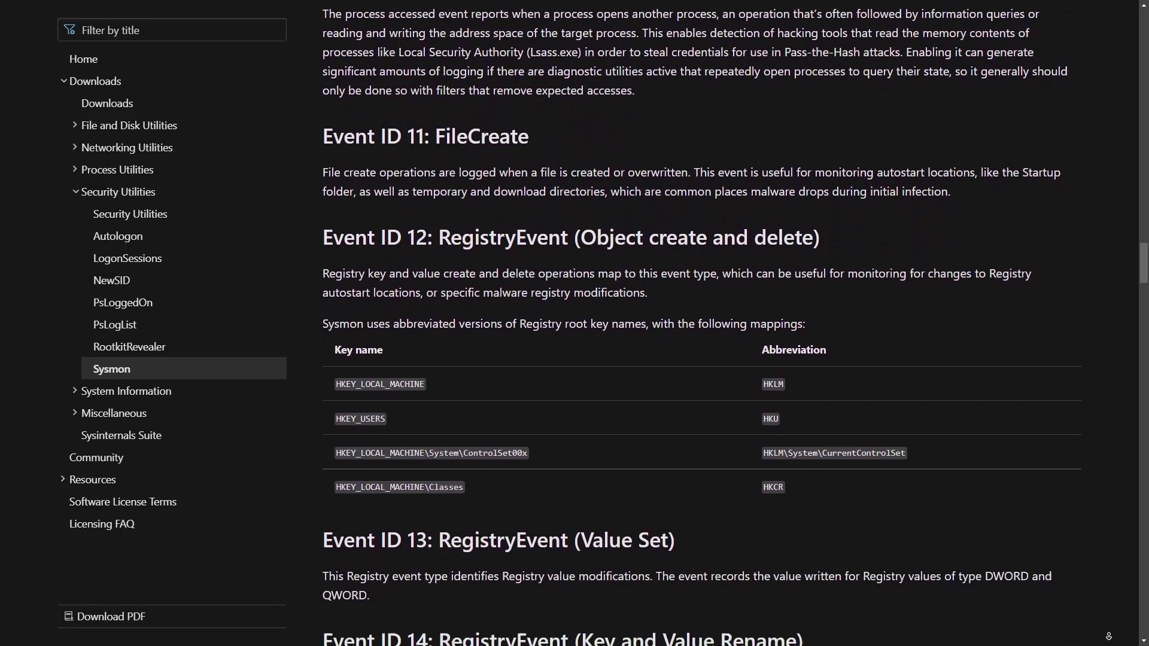
# Step: Scroll the Sysmon docs Events section from Event ID 11 down to Event ID 25
pyautogui.scroll(-4, 700, 323)
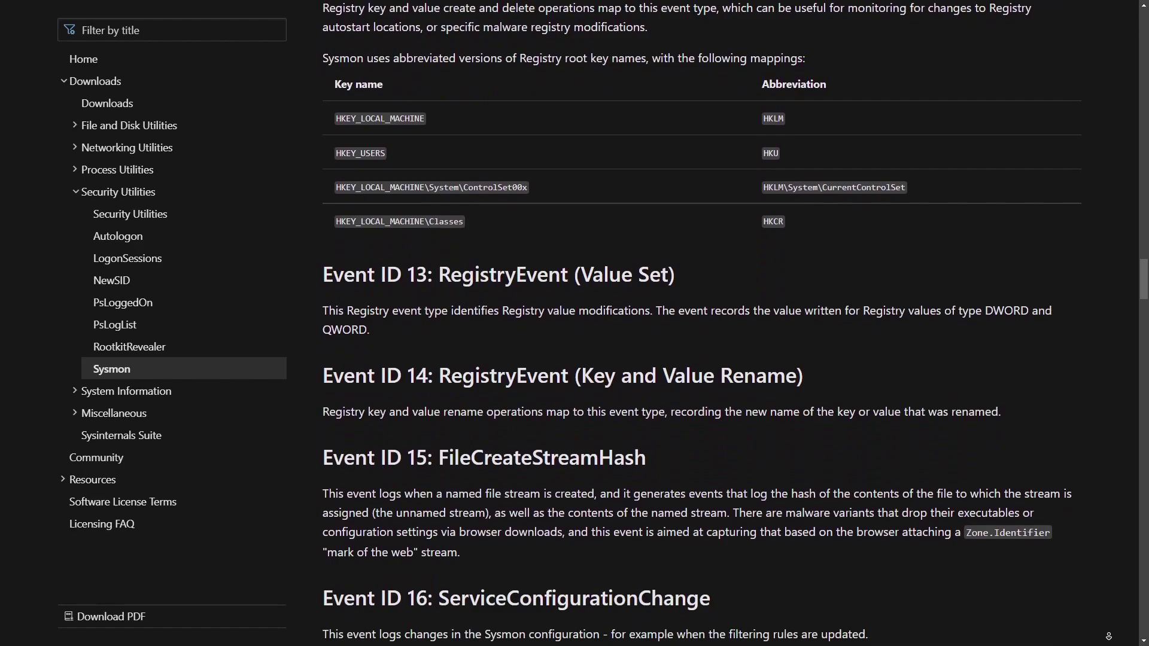
pyautogui.scroll(-4, 1109, 636)
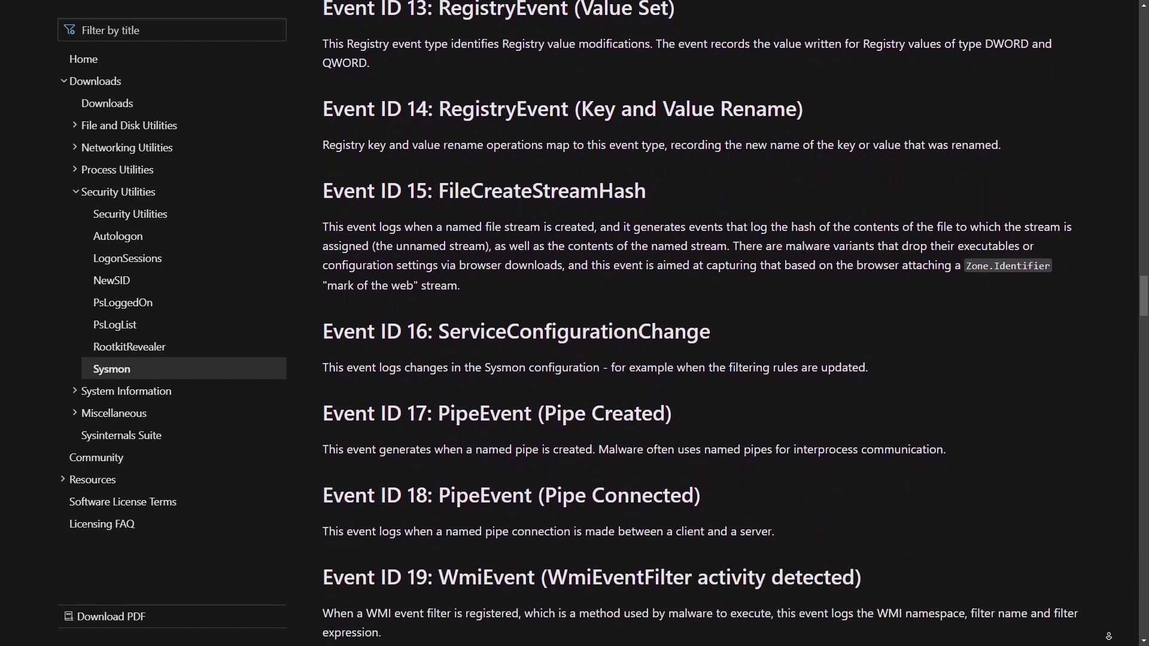
pyautogui.scroll(-4, 1108, 636)
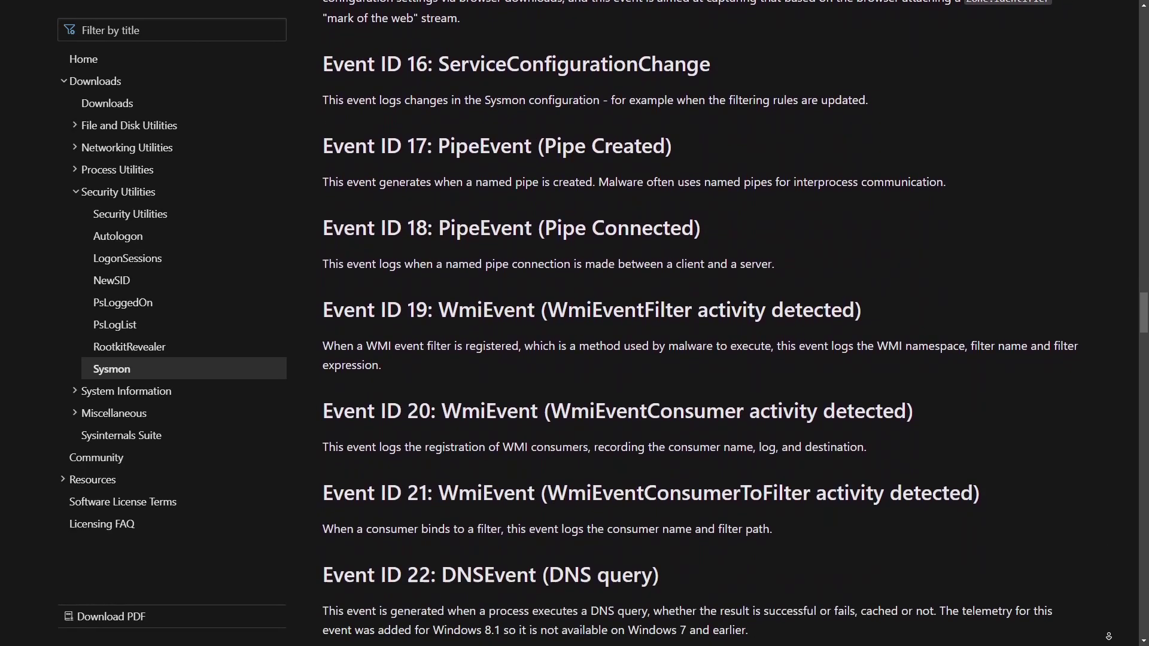
pyautogui.scroll(-4, 1108, 636)
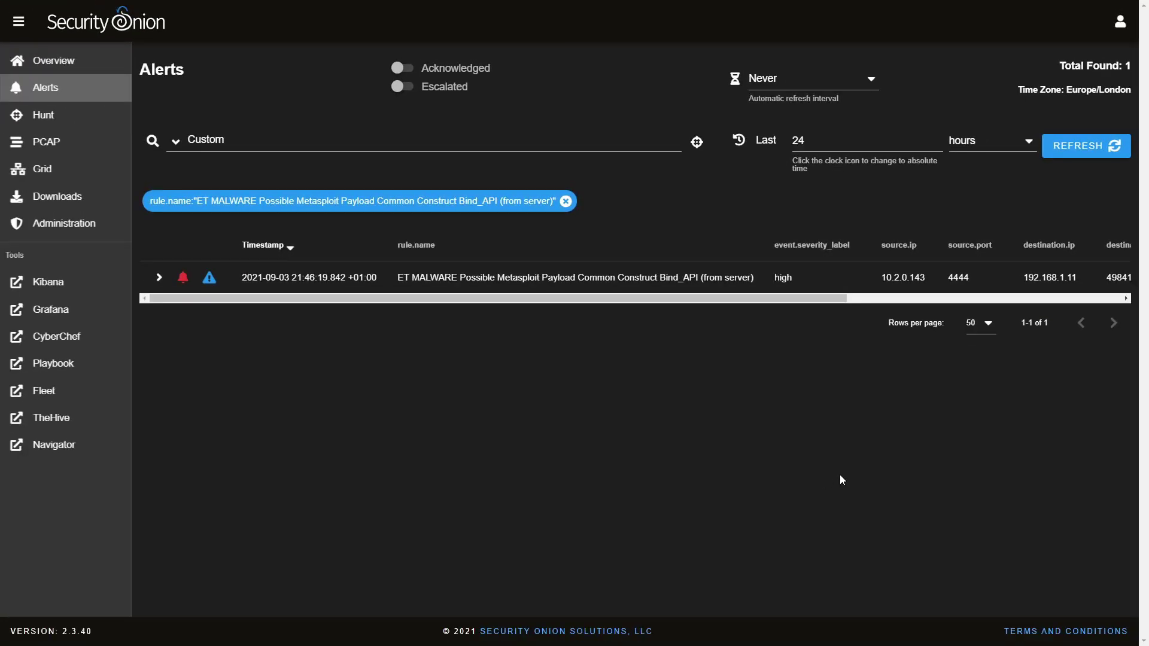
# Step: Open Kibana Discover and search for 10.2.0.143 AND 192.168.1.11
pyautogui.click(63, 286)
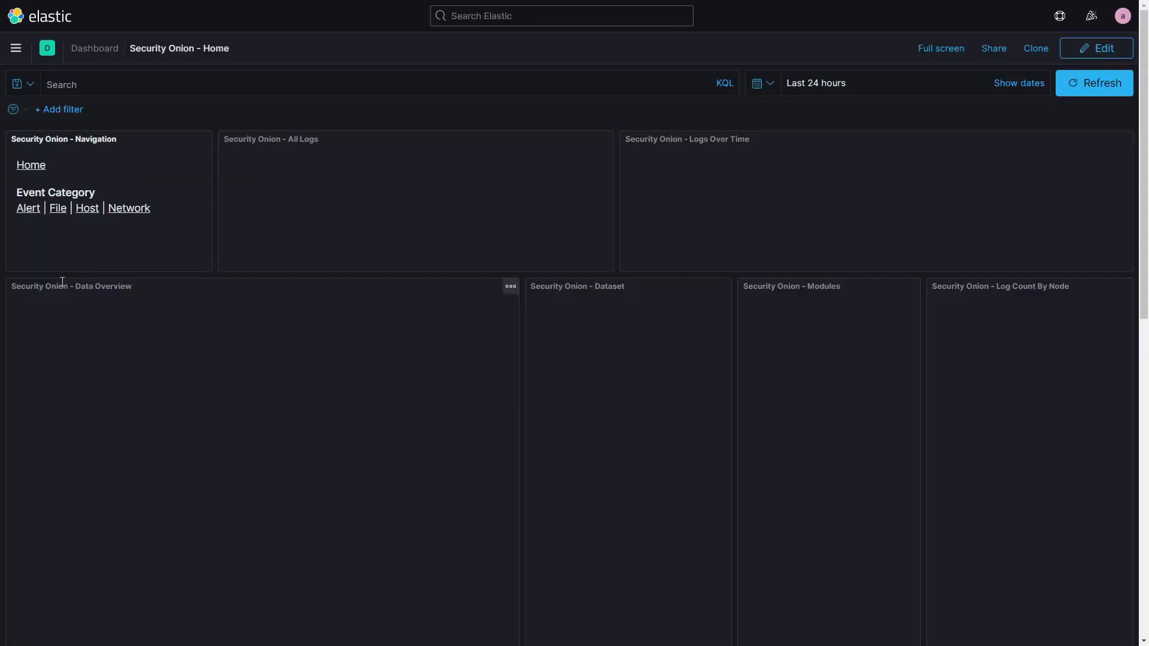
pyautogui.click(16, 49)
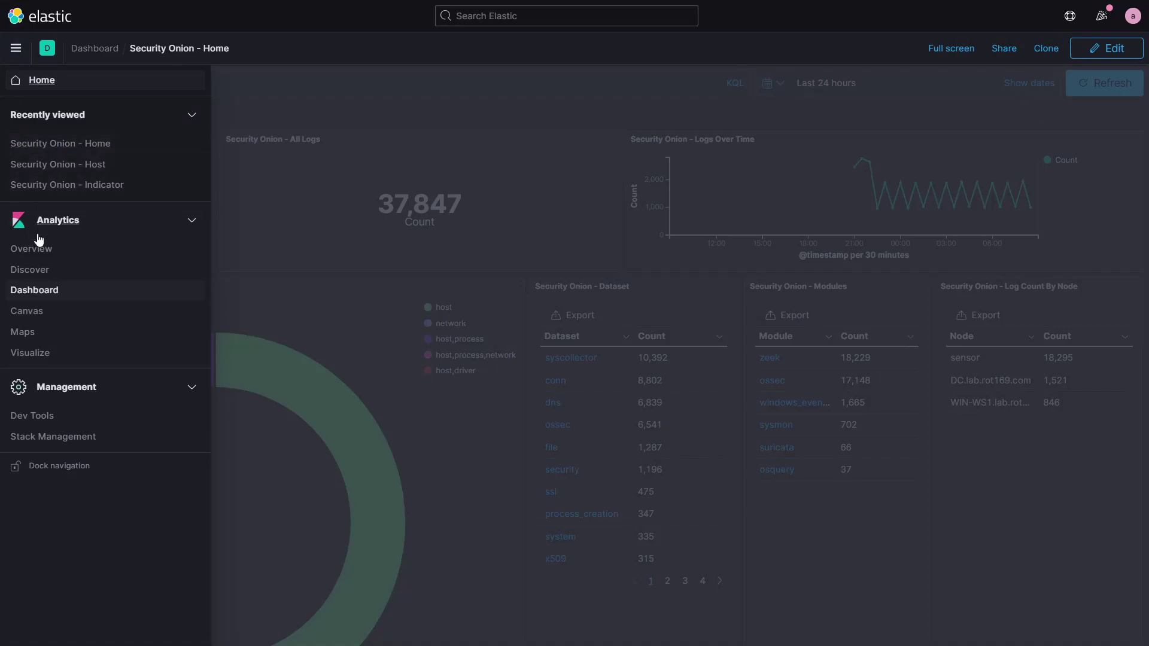
pyautogui.click(39, 268)
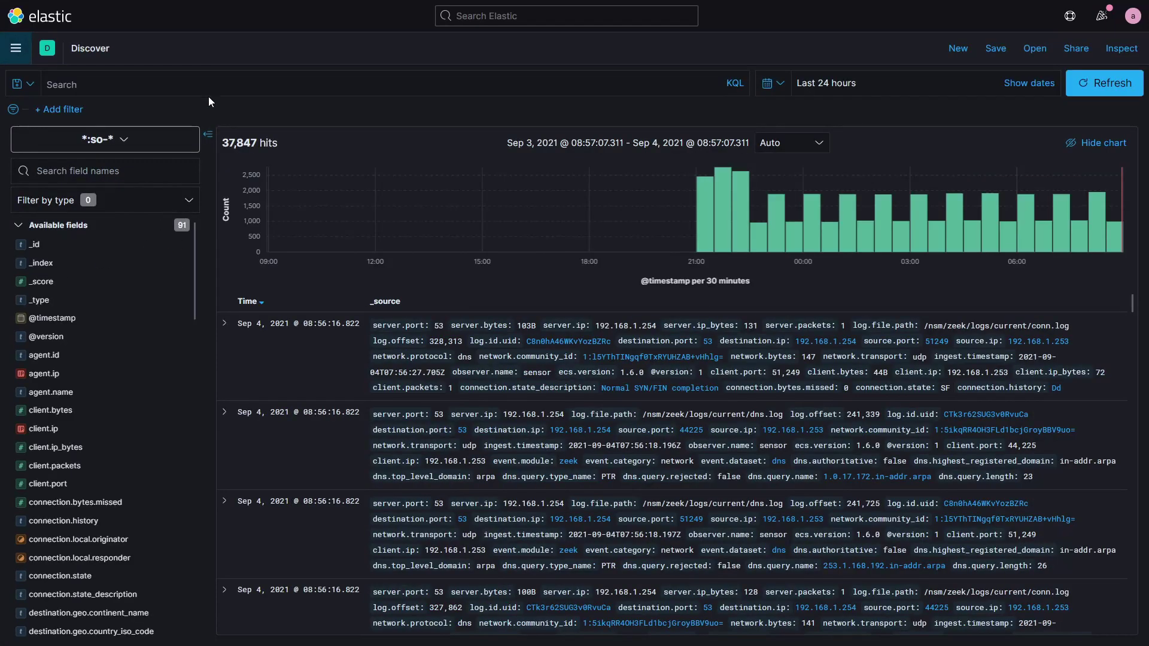
pyautogui.click(211, 83)
pyautogui.write('10.2.0.1')
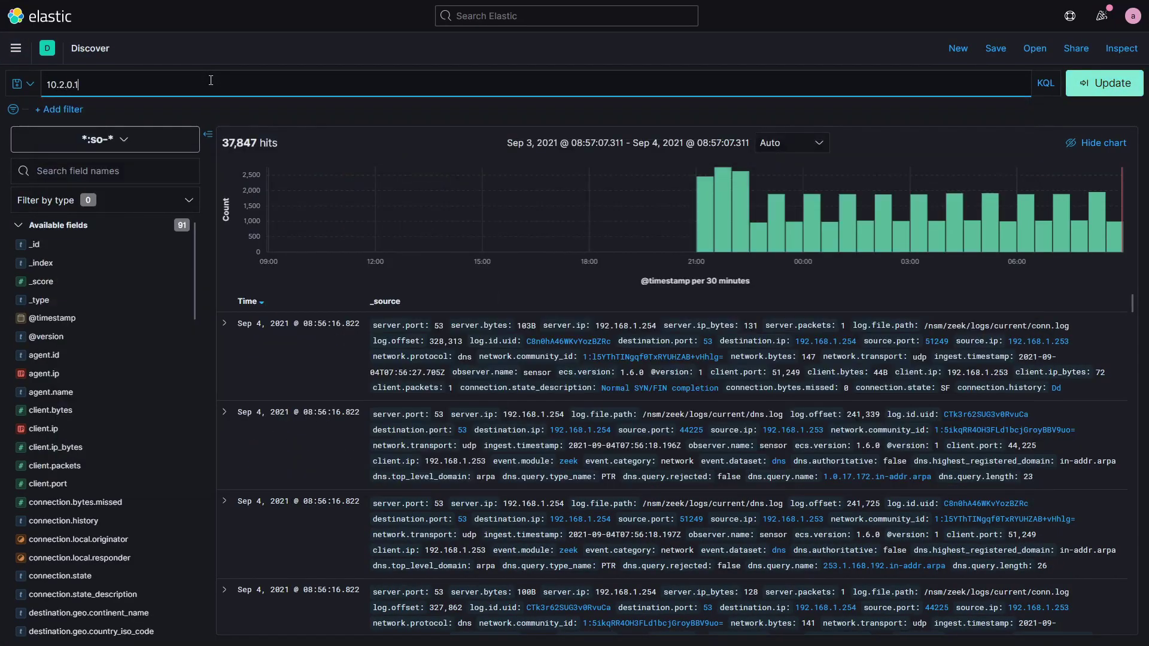
pyautogui.write('43 AND 192.168.1.11')
pyautogui.press('Return')
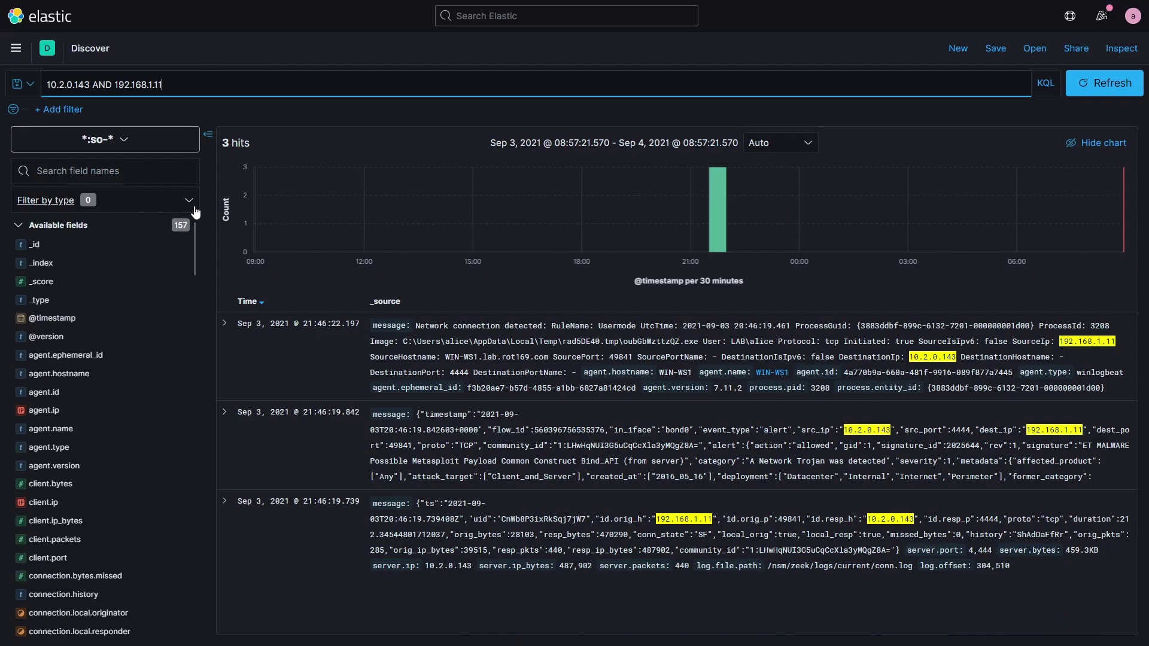
# Step: Add source.ip, source.port, destination.ip, destination.port, agent.name and event.module as result columns
pyautogui.moveTo(194, 239); pyautogui.dragTo(199, 300)
pyautogui.click(177, 455)
pyautogui.click(176, 459)
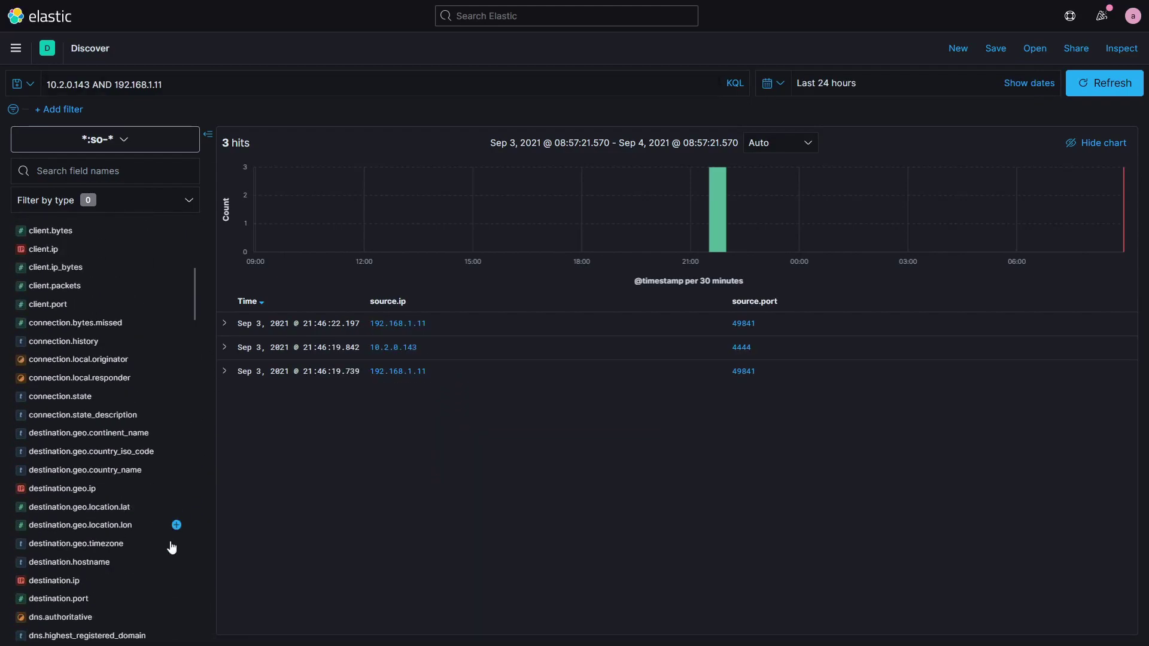
pyautogui.click(176, 581)
pyautogui.click(176, 599)
pyautogui.scroll(2, 167, 323)
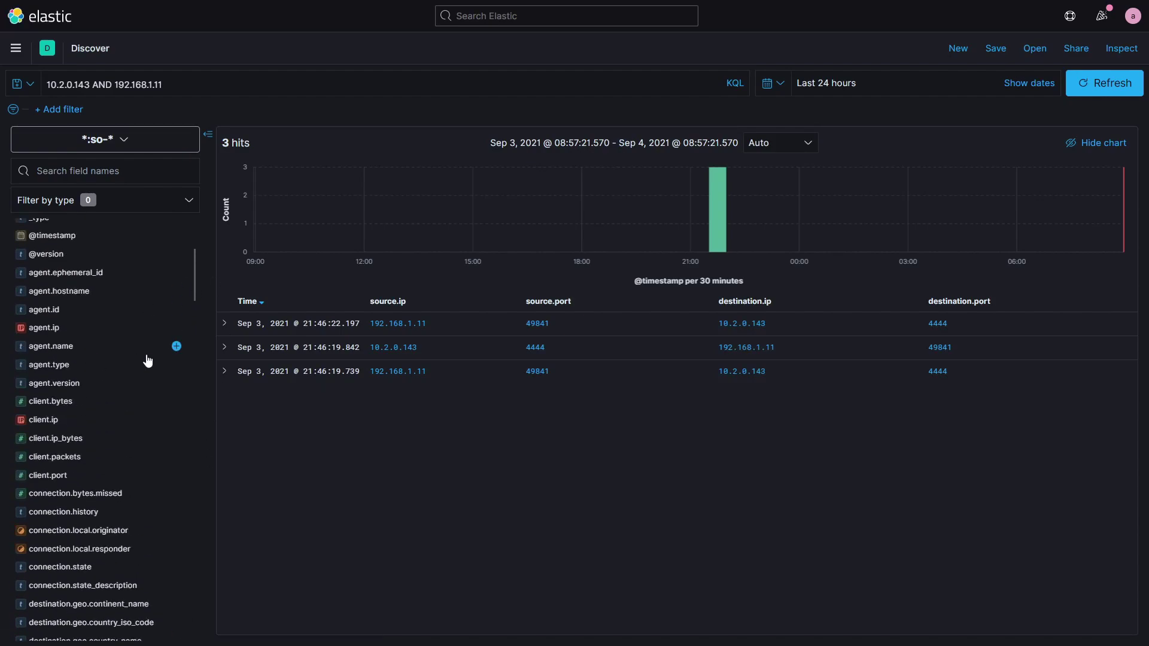
pyautogui.click(176, 348)
pyautogui.moveTo(193, 258); pyautogui.dragTo(189, 410)
pyautogui.click(176, 423)
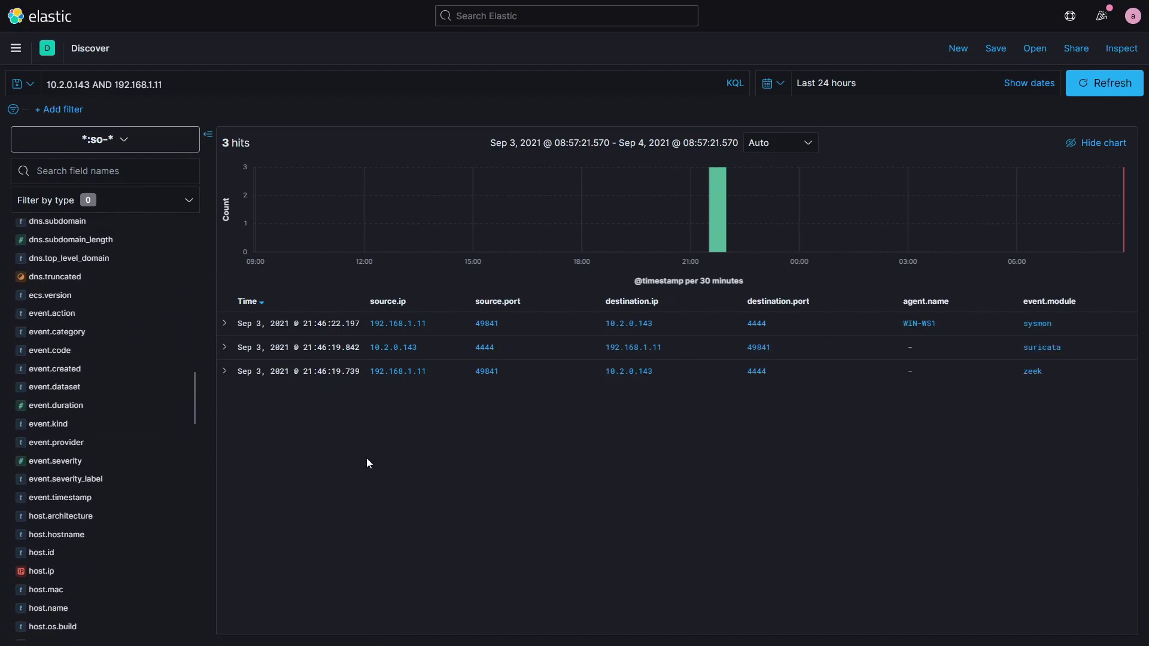
# Step: Expand the Suricata alert row to inspect its rule details
pyautogui.click(224, 347)
pyautogui.moveTo(1132, 323); pyautogui.dragTo(1144, 560)
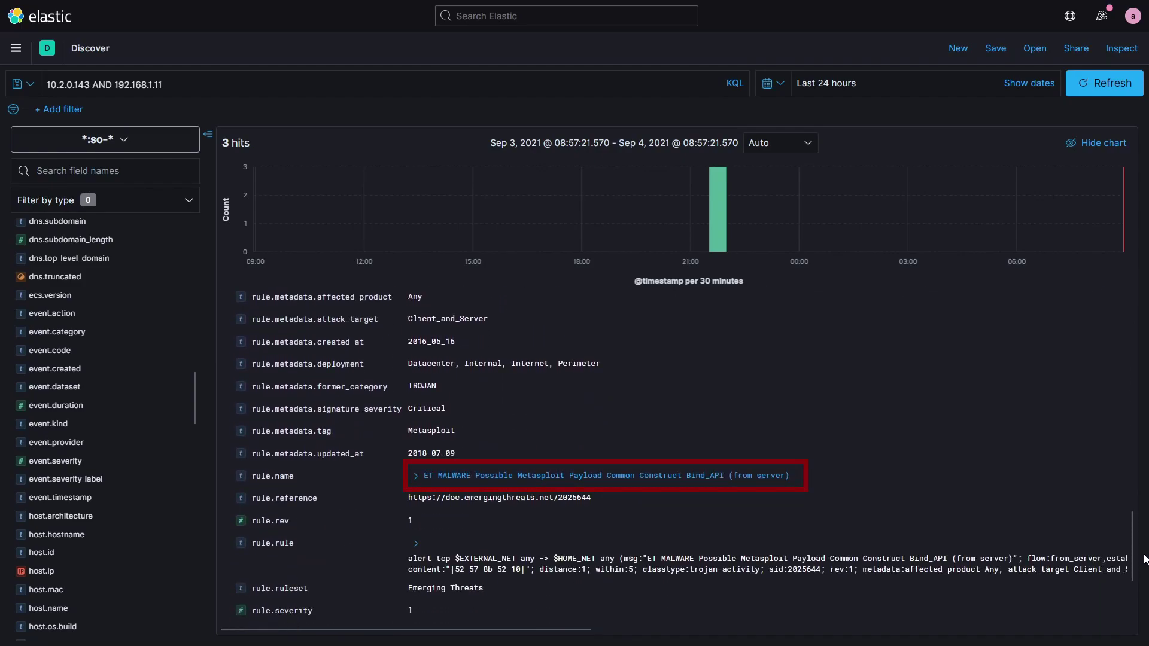
pyautogui.scroll(10, 676, 455)
# Step: Collapse the Suricata alert and expand the Sysmon connection event down to process.pid 3208
pyautogui.click(224, 347)
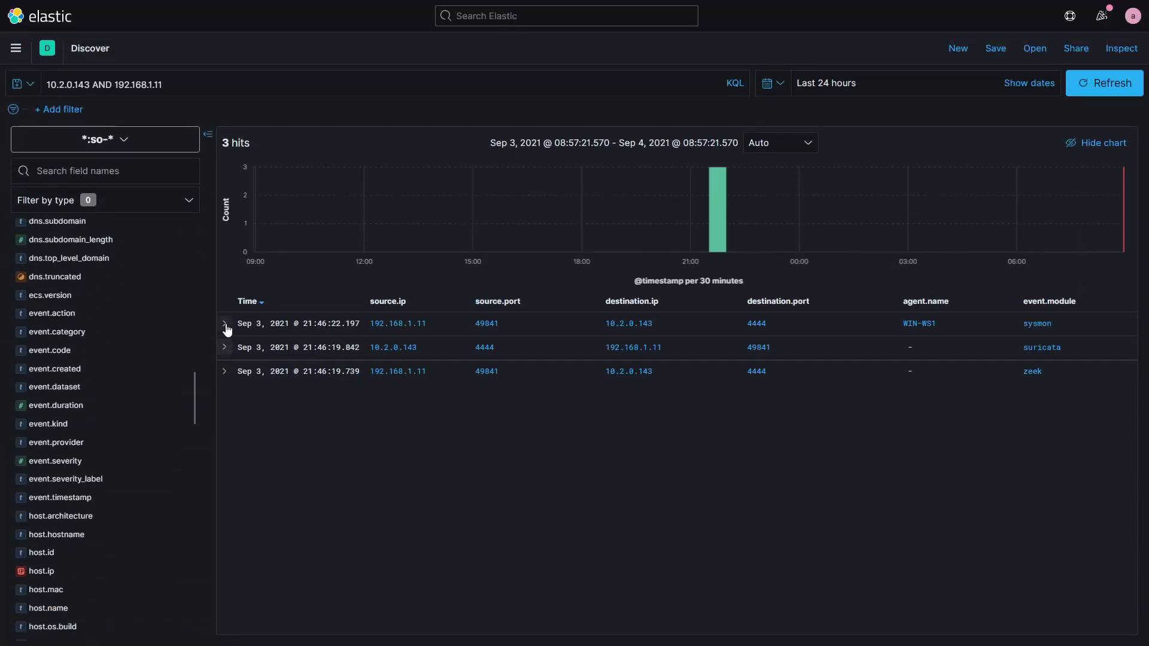
pyautogui.click(224, 323)
pyautogui.moveTo(1128, 323); pyautogui.dragTo(1131, 510)
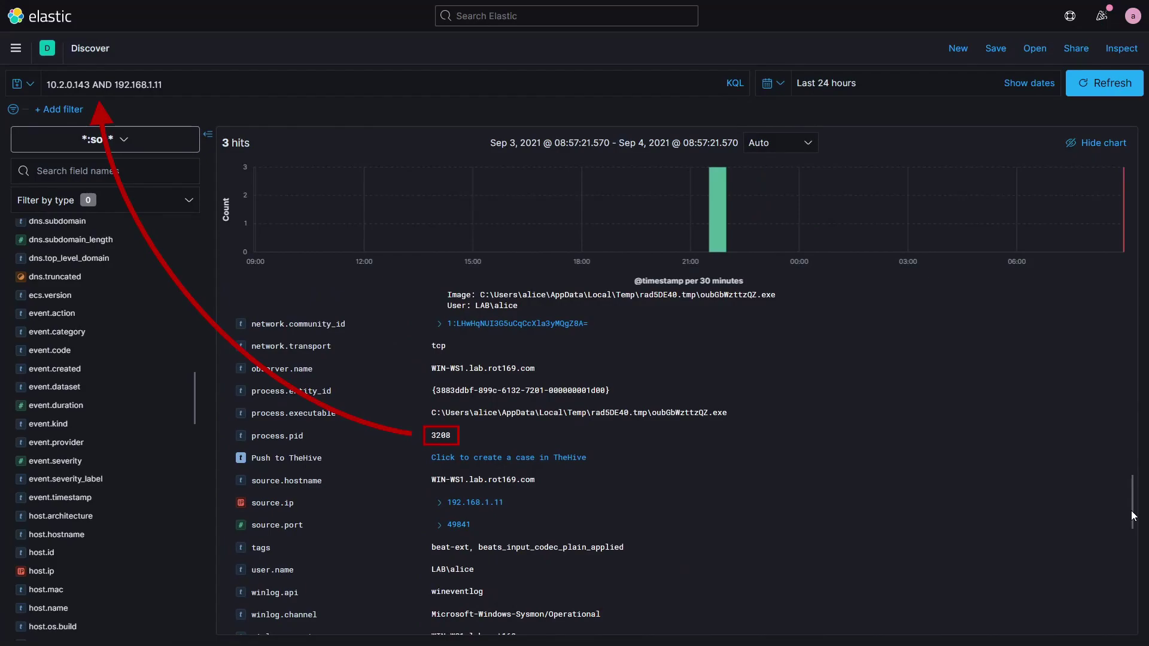
# Step: Search for process.pid:3208 AND host.hostname: "win-ws1"
pyautogui.moveTo(163, 85); pyautogui.dragTo(64, 67)
pyautogui.write('process.pid')
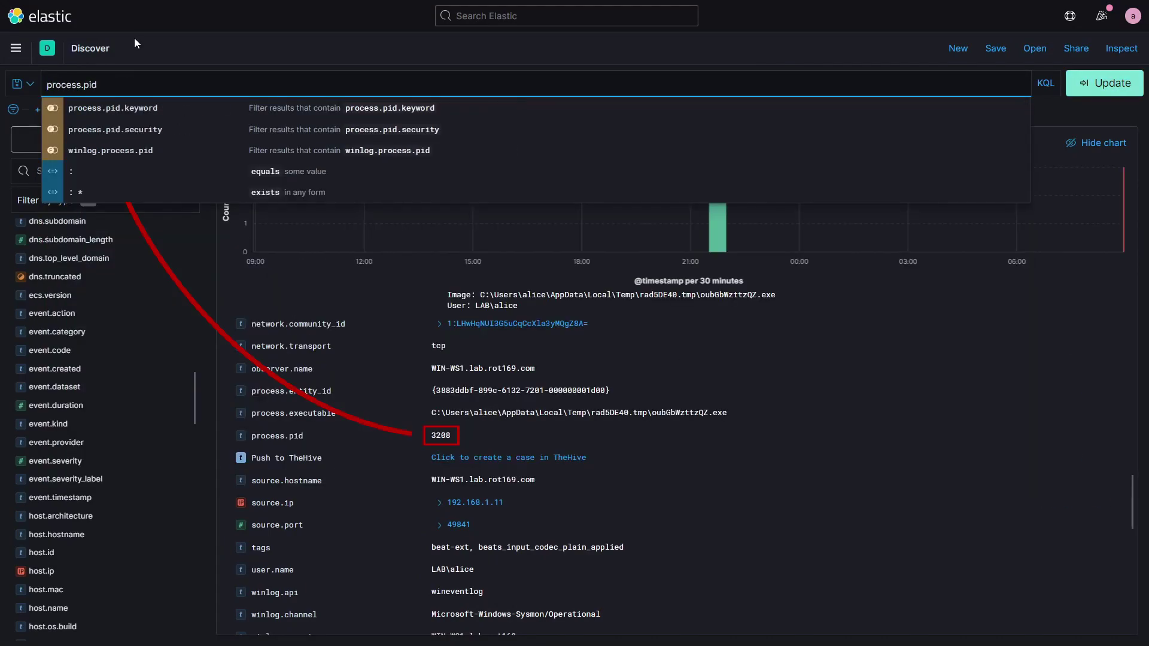
pyautogui.write(':3208 AND host.')
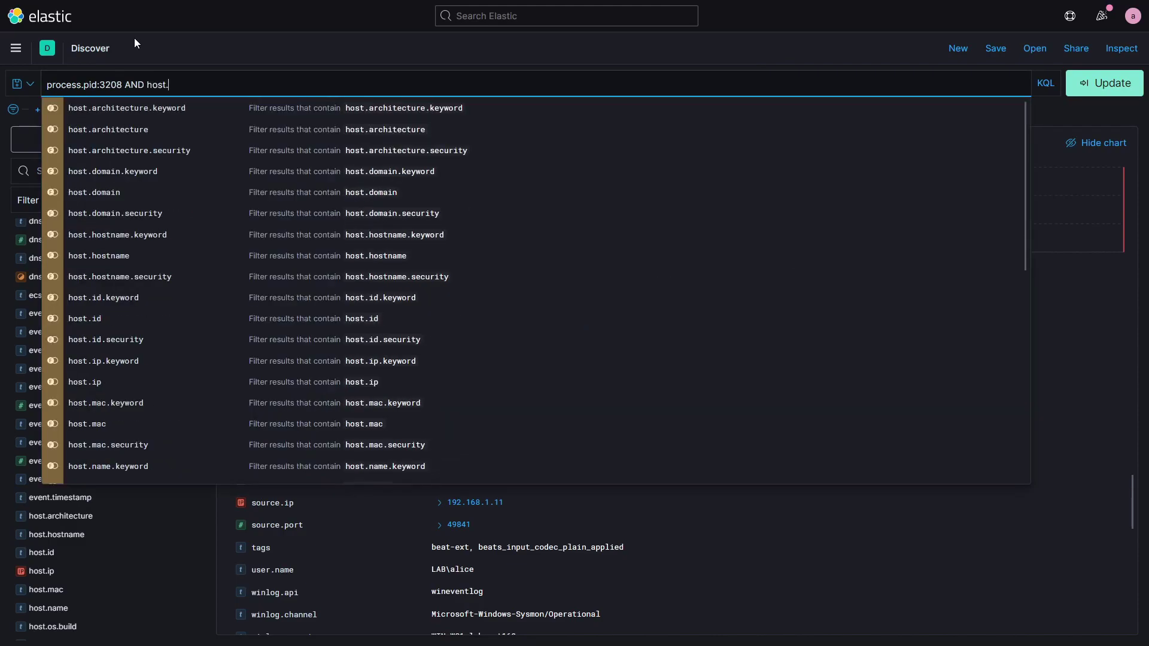
pyautogui.write('hostname: "win-ws1"')
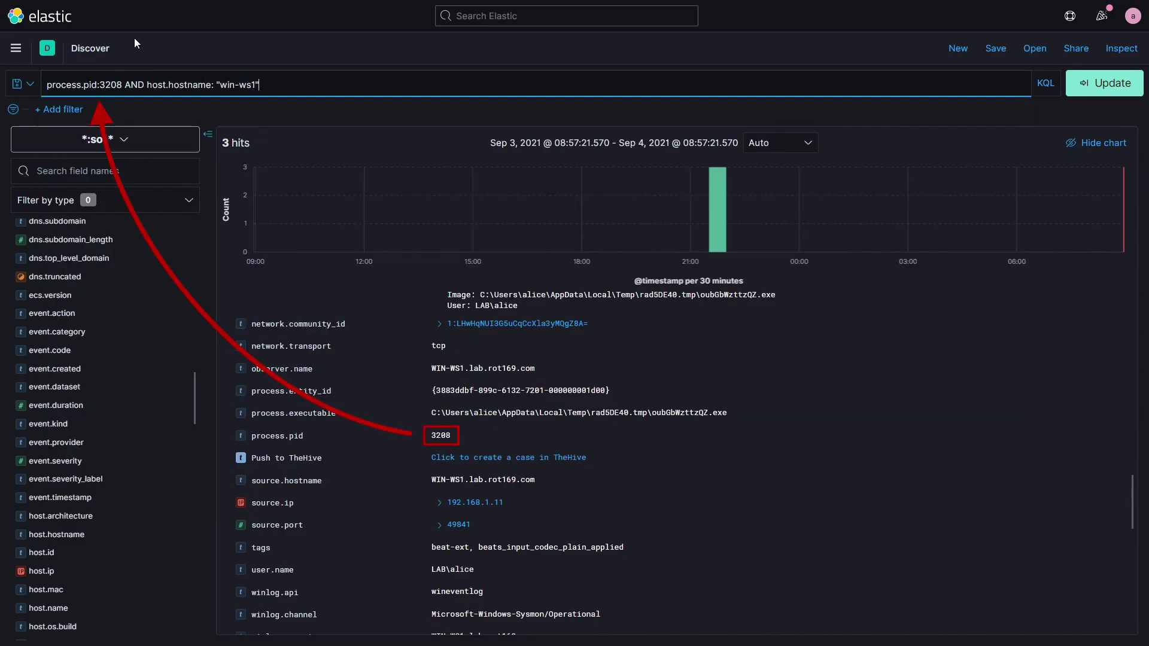
pyautogui.press('Return')
# Step: Expand the connection-to-4444 event and add event.action as a results column
pyautogui.moveTo(1130, 503); pyautogui.dragTo(1128, 257)
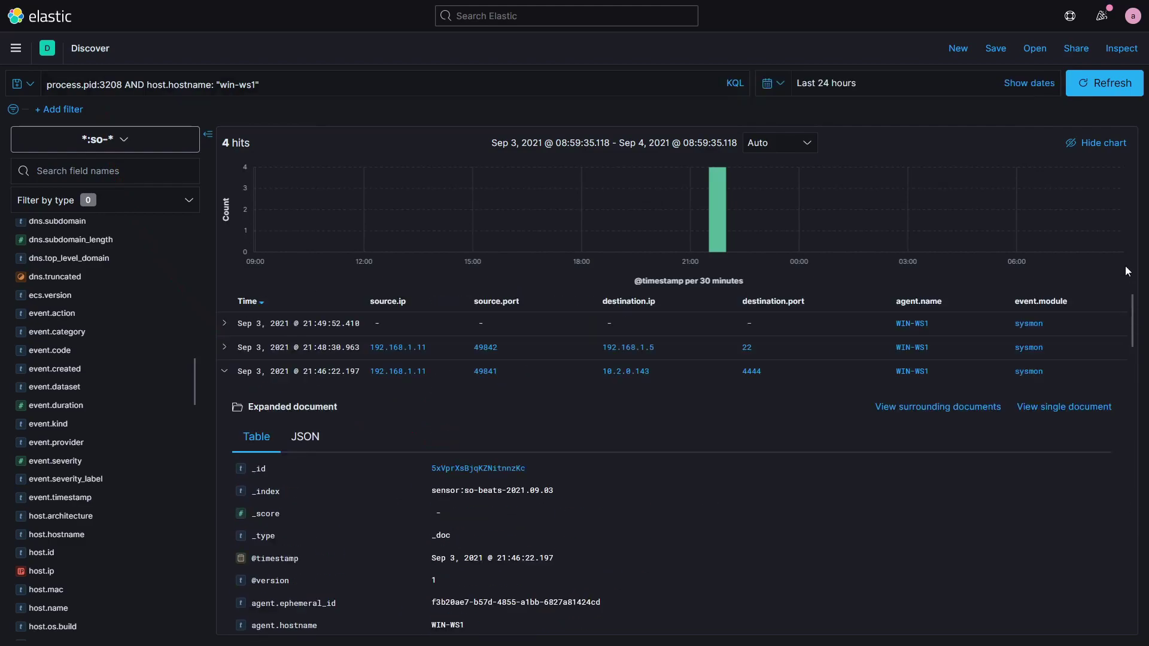
pyautogui.click(224, 371)
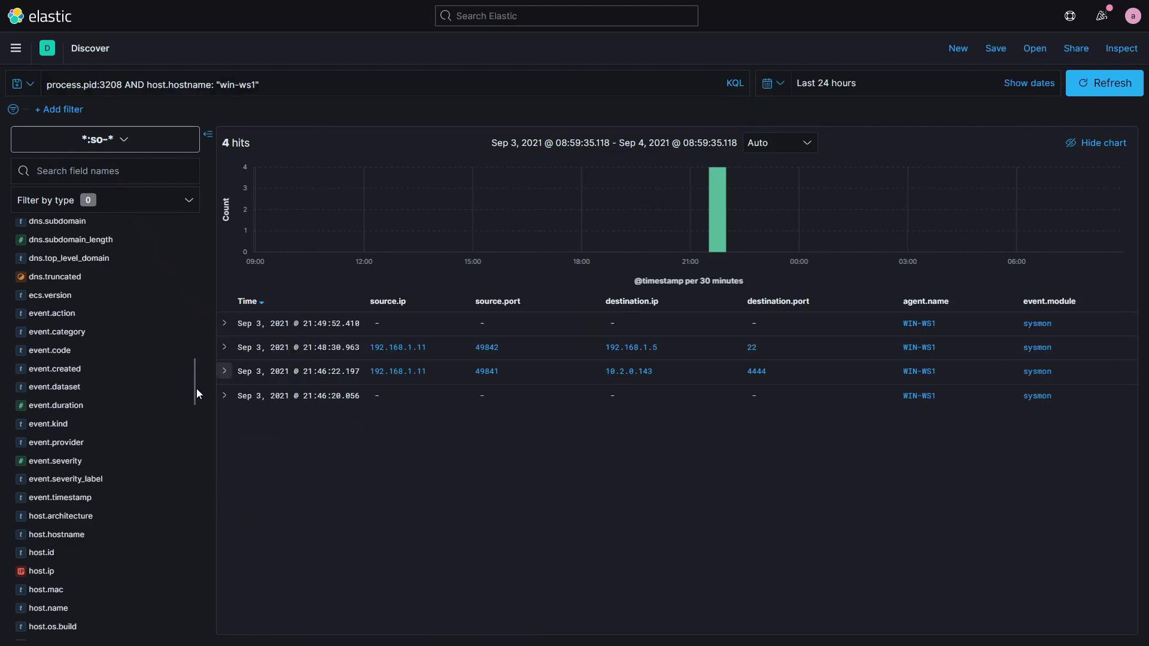
pyautogui.click(225, 371)
pyautogui.moveTo(1132, 328); pyautogui.dragTo(1129, 407)
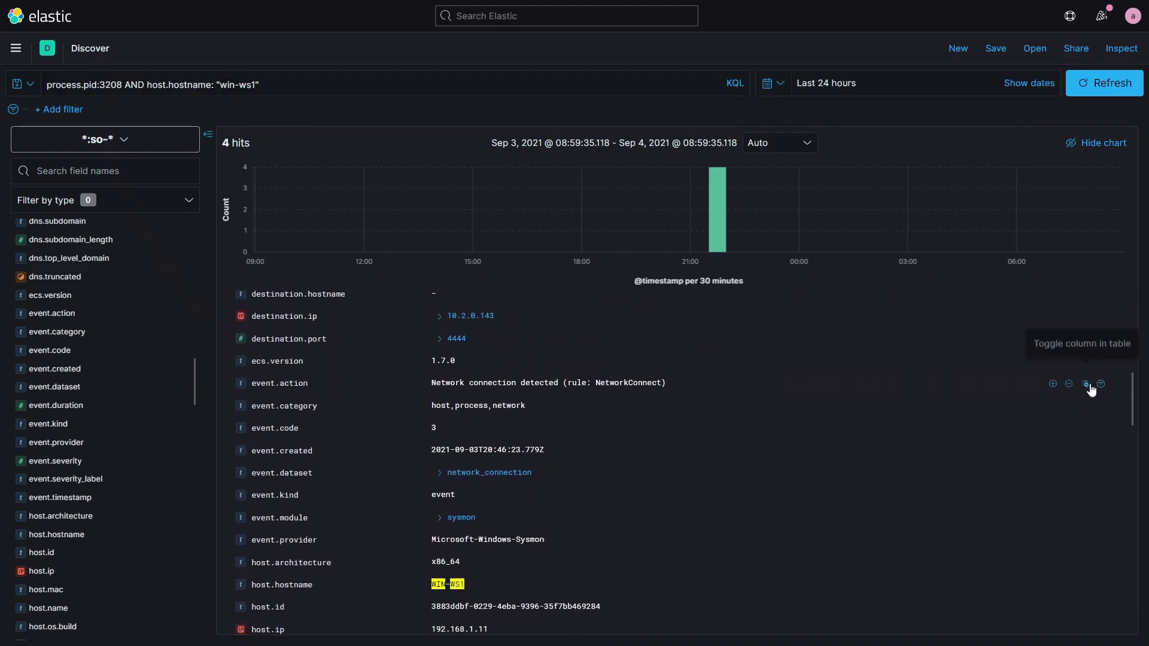
pyautogui.click(1086, 384)
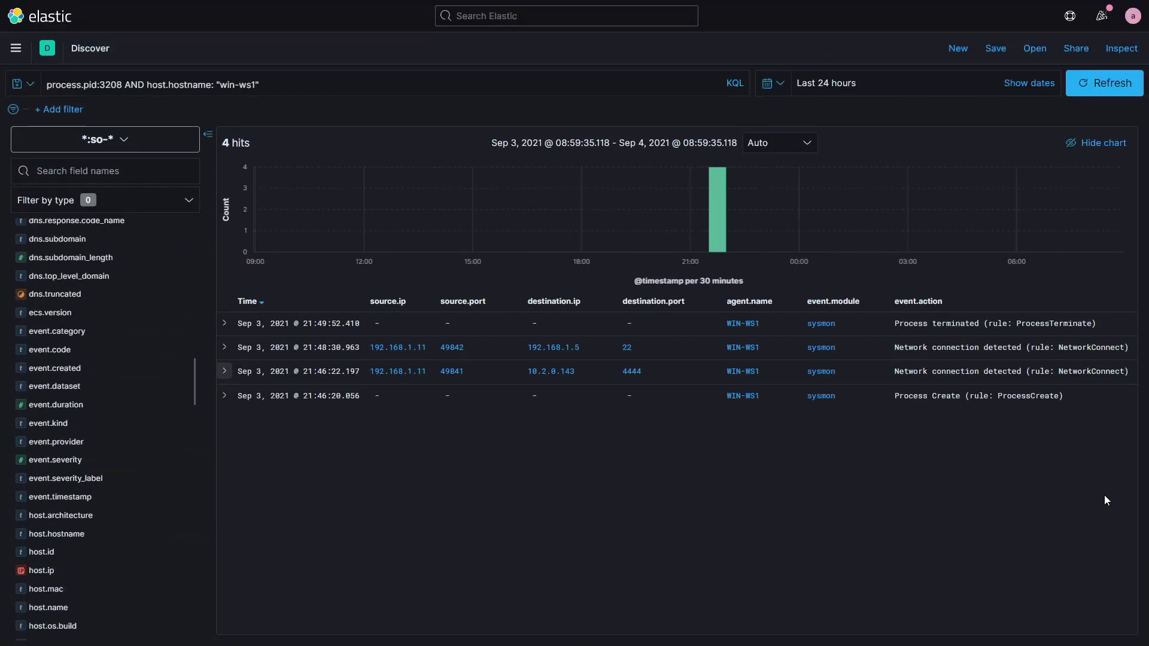
# Step: Expand the Process Create event to show parent WScript.exe running staff_salary_database.vbs, parent PID 5796
pyautogui.click(224, 396)
pyautogui.moveTo(1135, 315); pyautogui.dragTo(1142, 497)
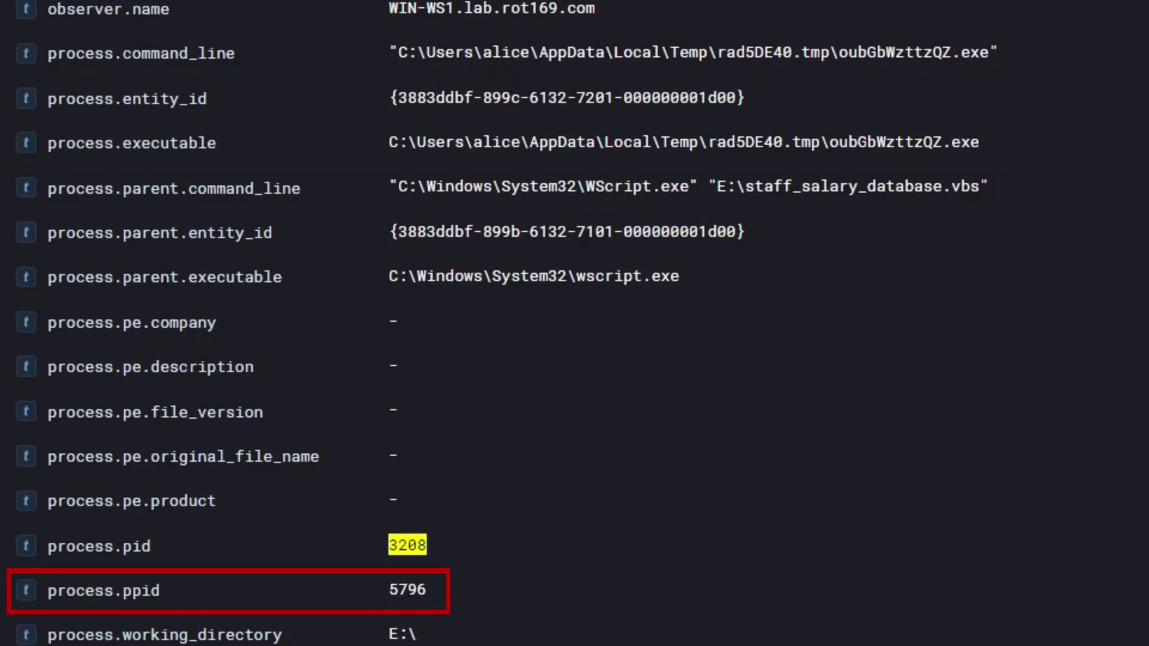
# Step: Change the query's process ID from 3208 to 5796
pyautogui.moveTo(100, 85); pyautogui.dragTo(123, 84)
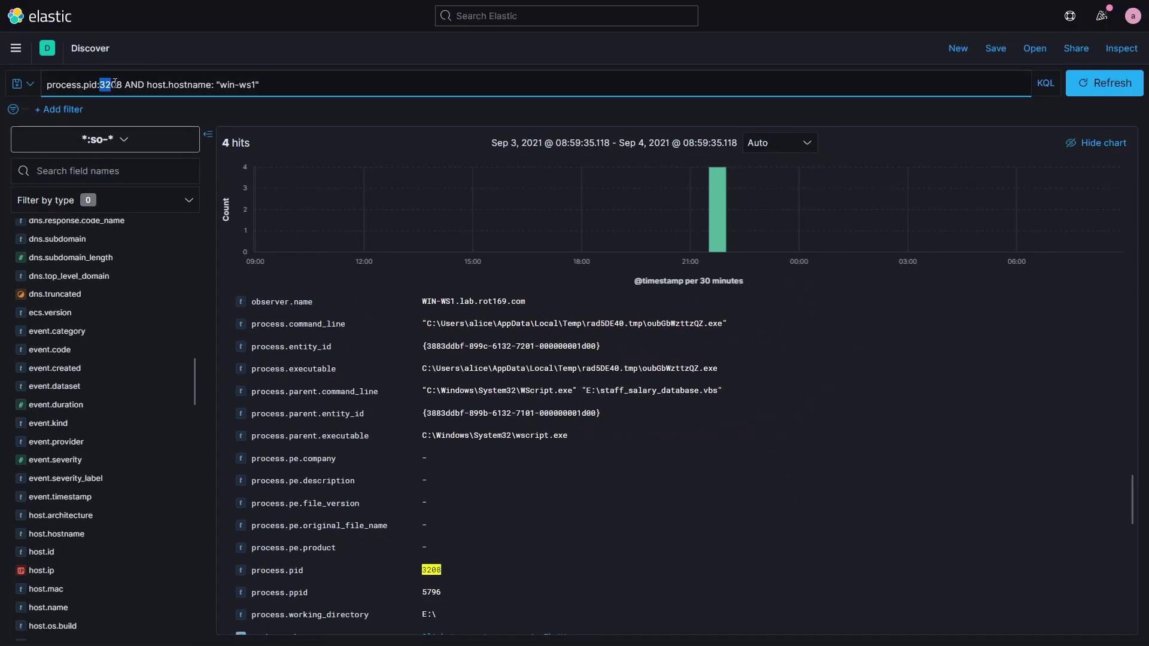
pyautogui.write('579')
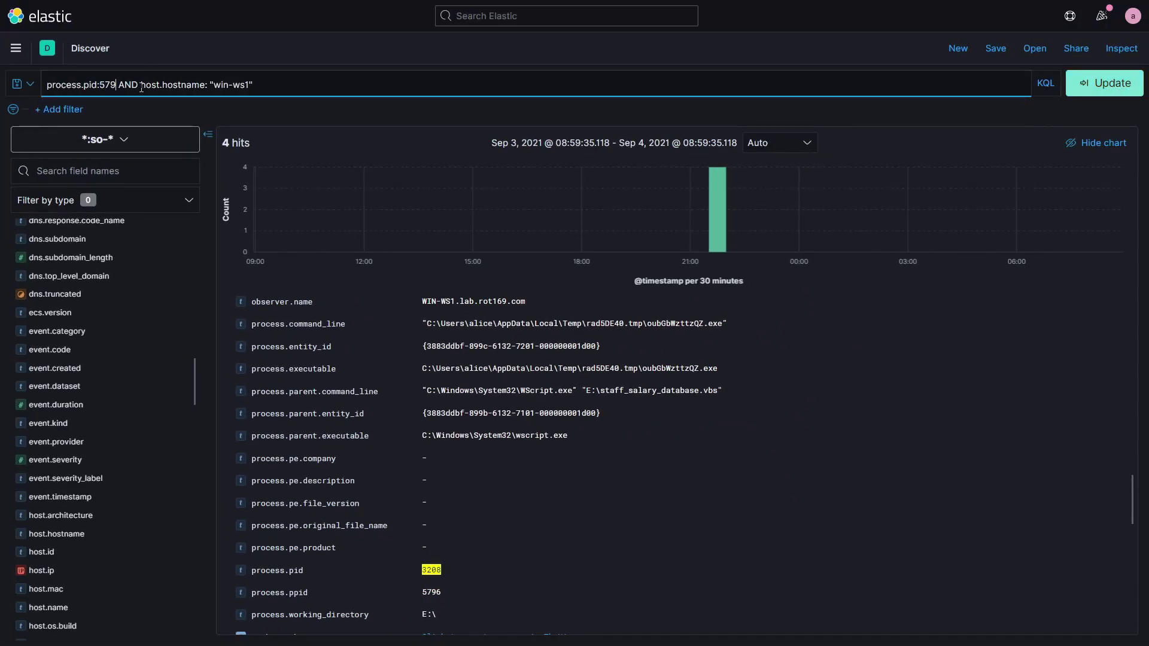
pyautogui.write('6')
pyautogui.press('Return')
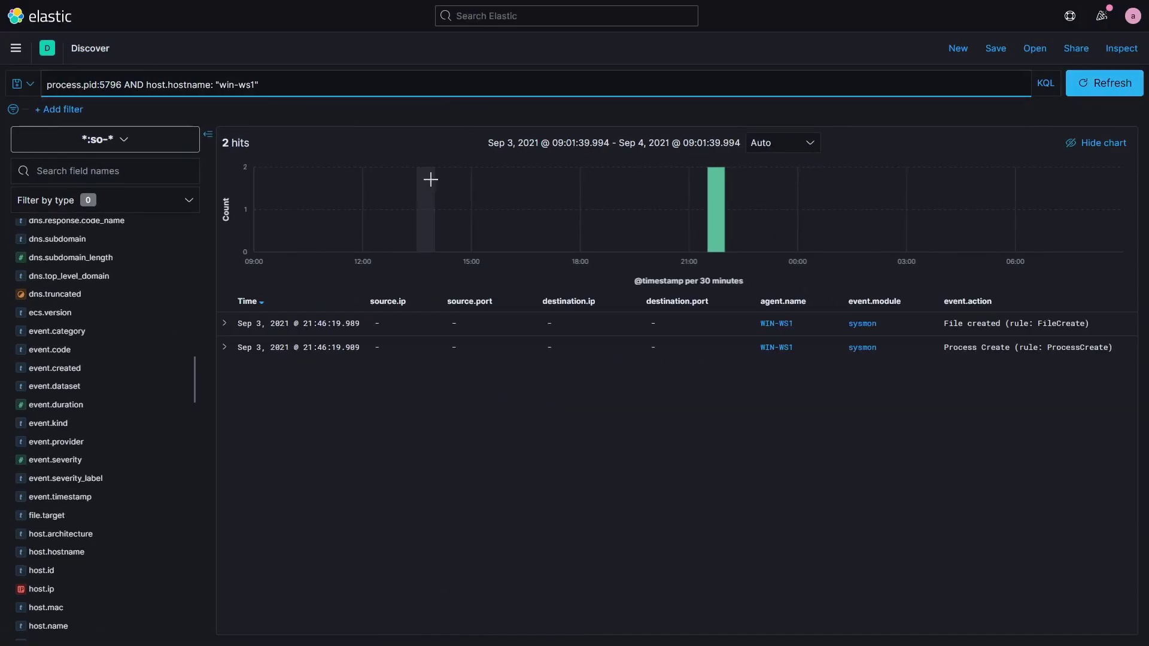
# Step: Inspect the Process Create hit to confirm its parent executable is explorer.exe
pyautogui.click(224, 347)
pyautogui.scroll(-10, 688, 461)
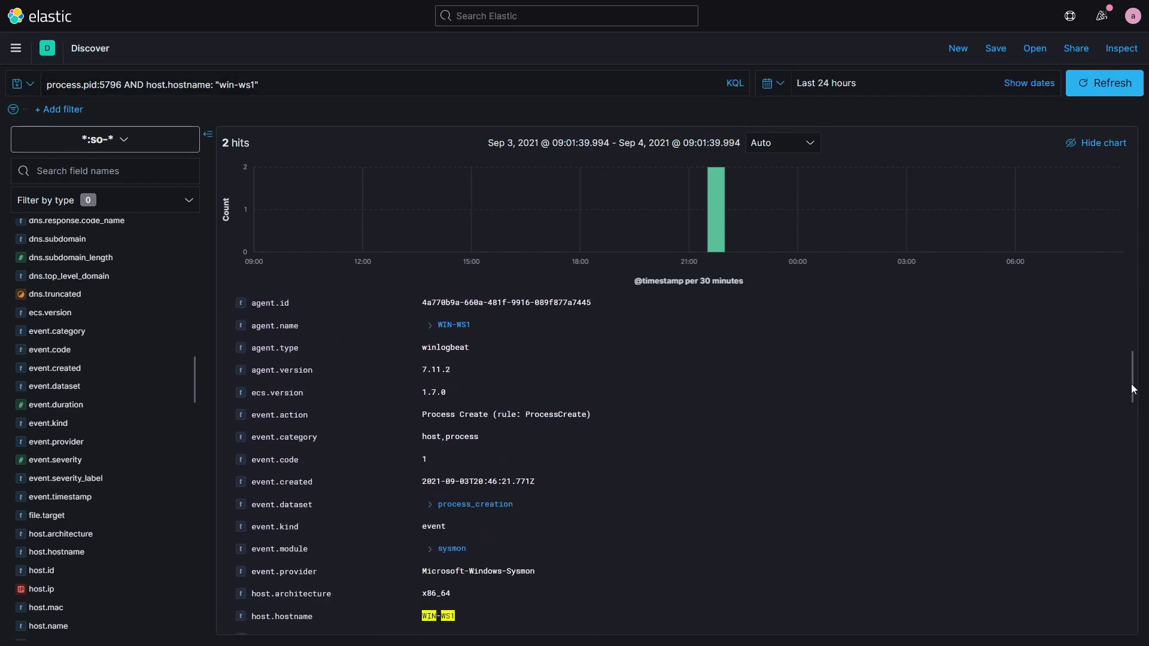
pyautogui.scroll(-2, 688, 461)
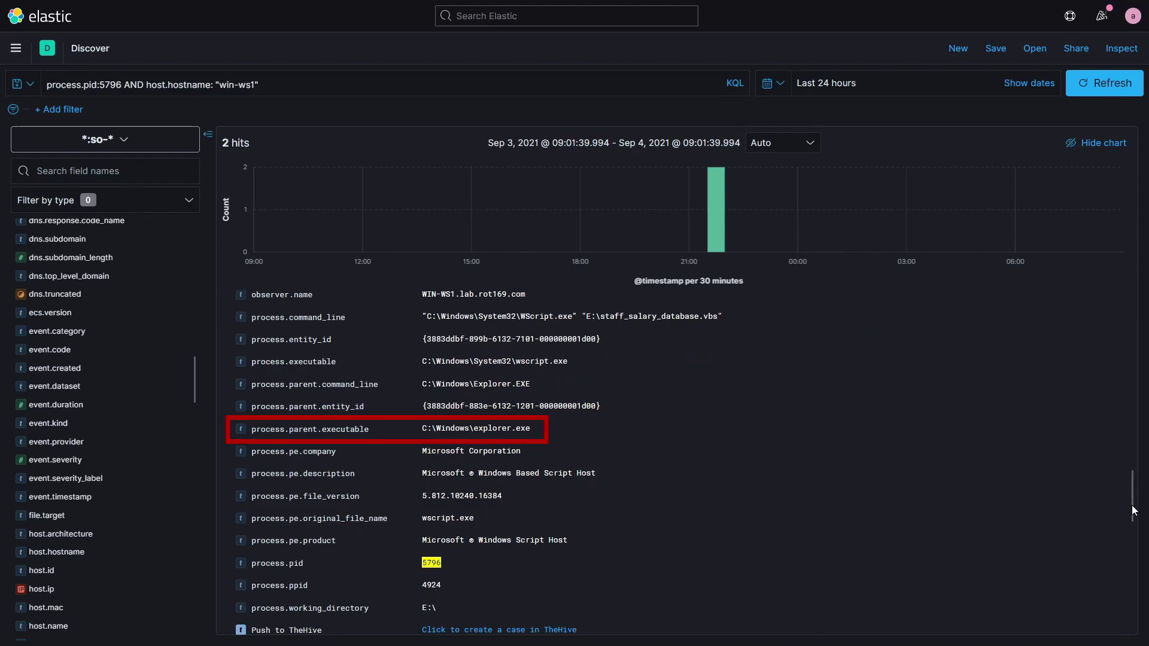
pyautogui.scroll(12, 1131, 496)
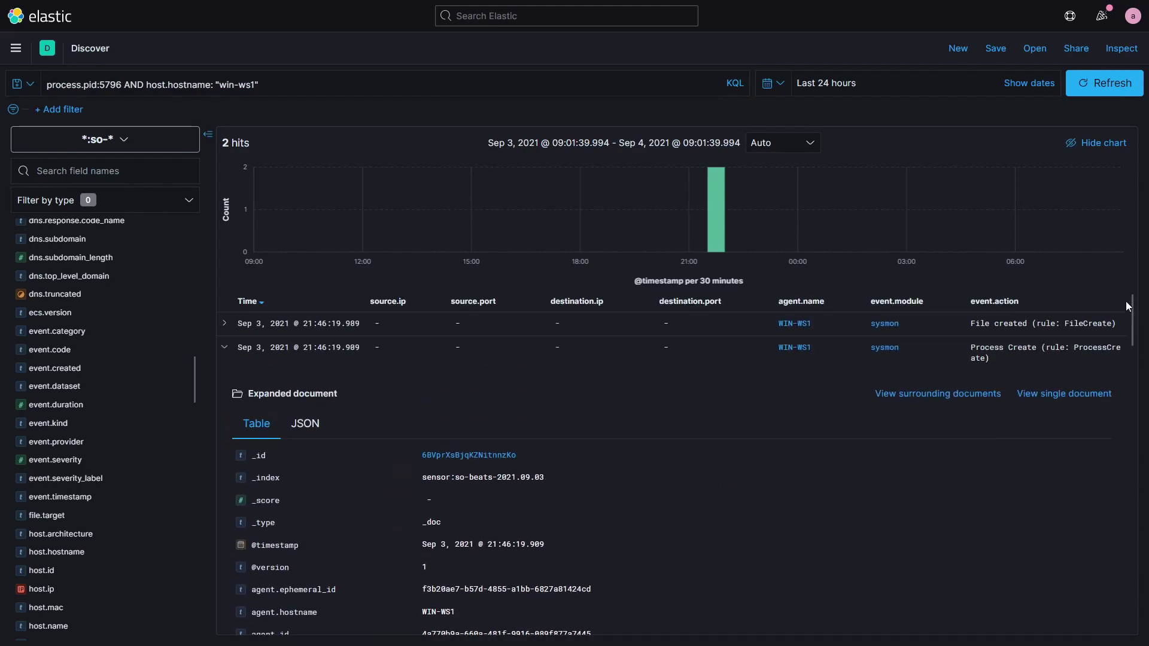
pyautogui.click(224, 347)
# Step: Read the File created hit showing WScript.exe writing oubGbWzttzQZ.exe to Temp
pyautogui.click(224, 323)
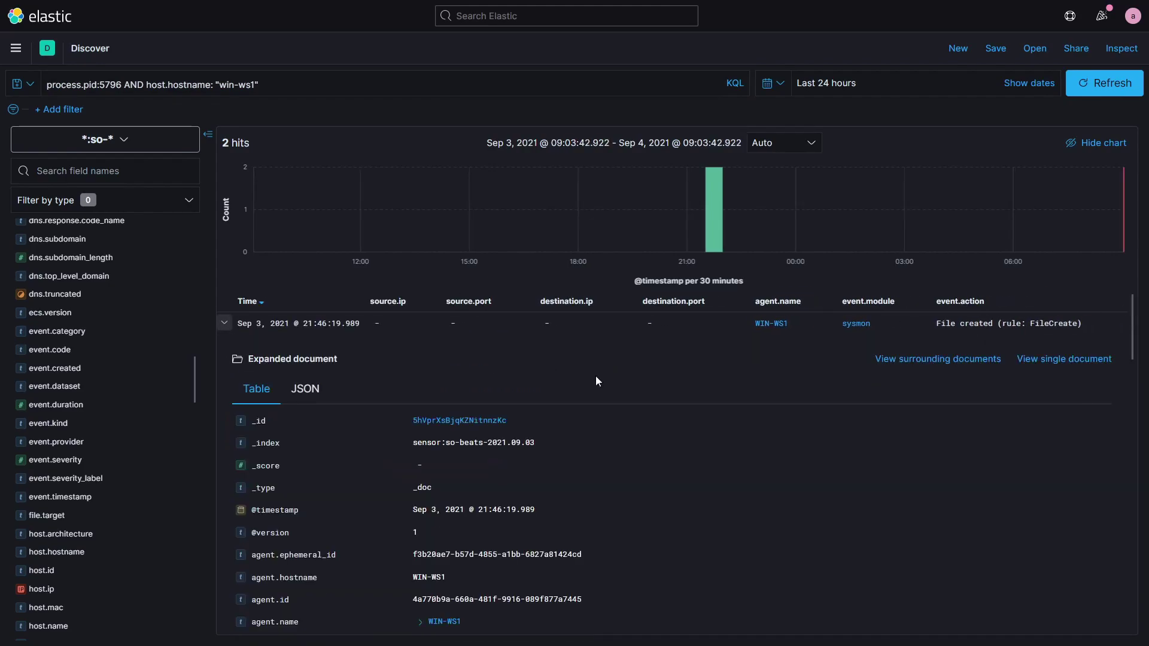
pyautogui.scroll(-3, 1092, 323)
pyautogui.scroll(-10, 1091, 323)
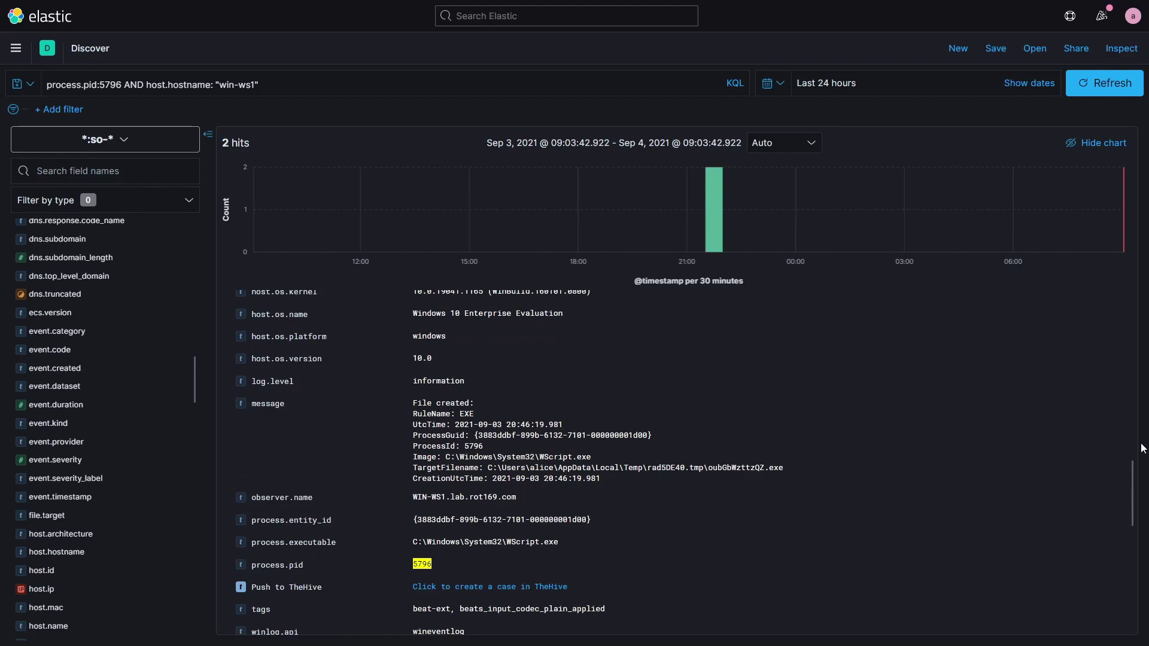
pyautogui.scroll(10, 1142, 447)
# Step: Change the query to process.ppid:5796 to list the process's children
pyautogui.click(100, 84)
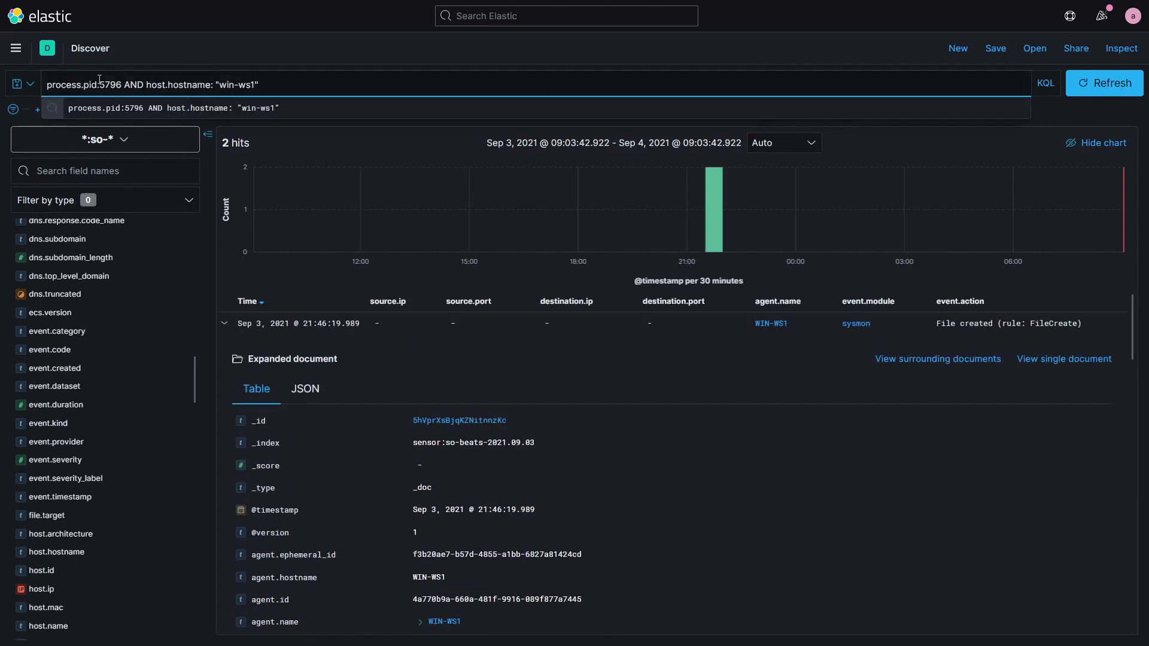
pyautogui.write('p')
pyautogui.click(1111, 88)
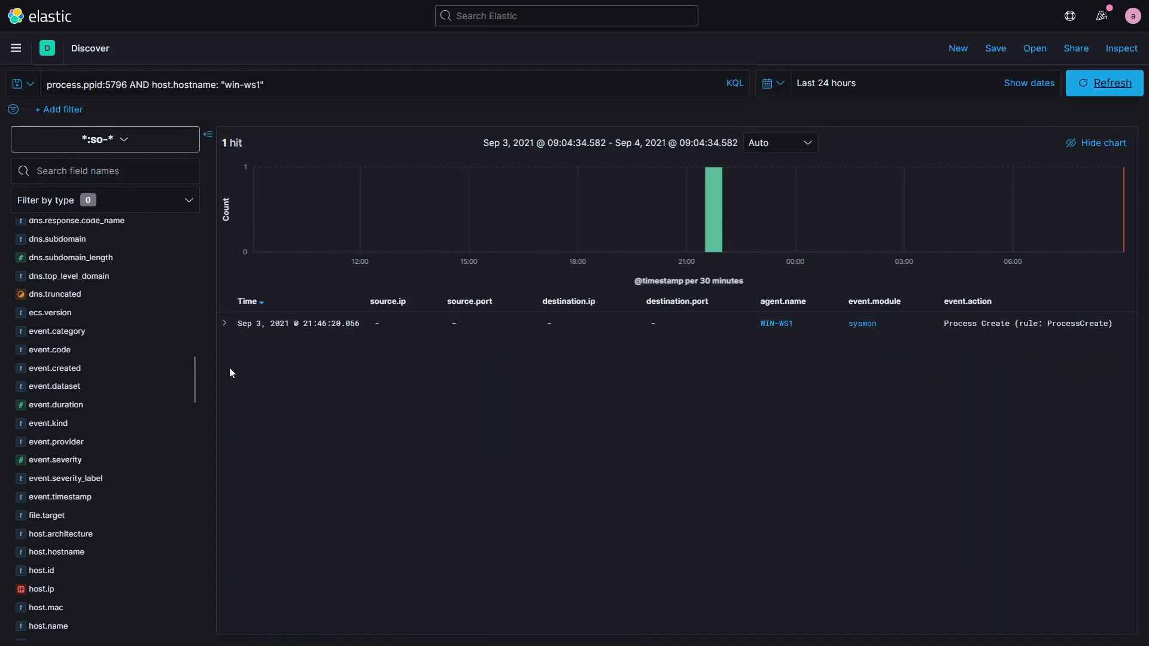
pyautogui.scroll(-10, 1124, 412)
pyautogui.scroll(-5, 1123, 408)
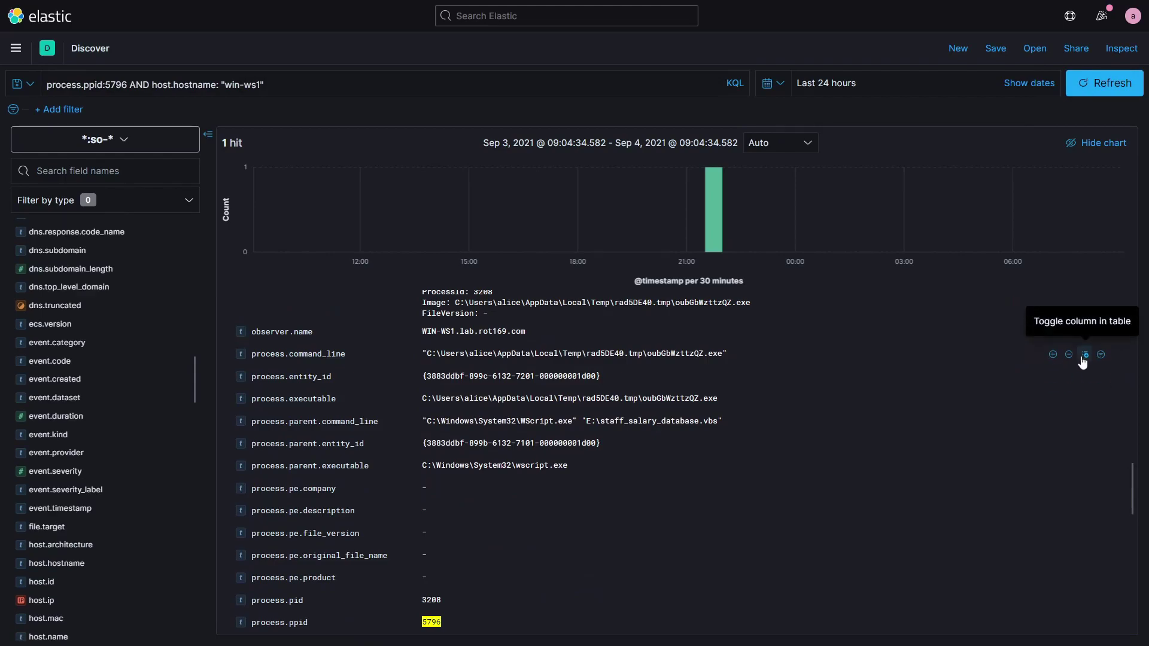
pyautogui.scroll(15, 1118, 536)
# Step: Remove the source.port, destination.ip and destination.port columns from the results table
pyautogui.click(224, 324)
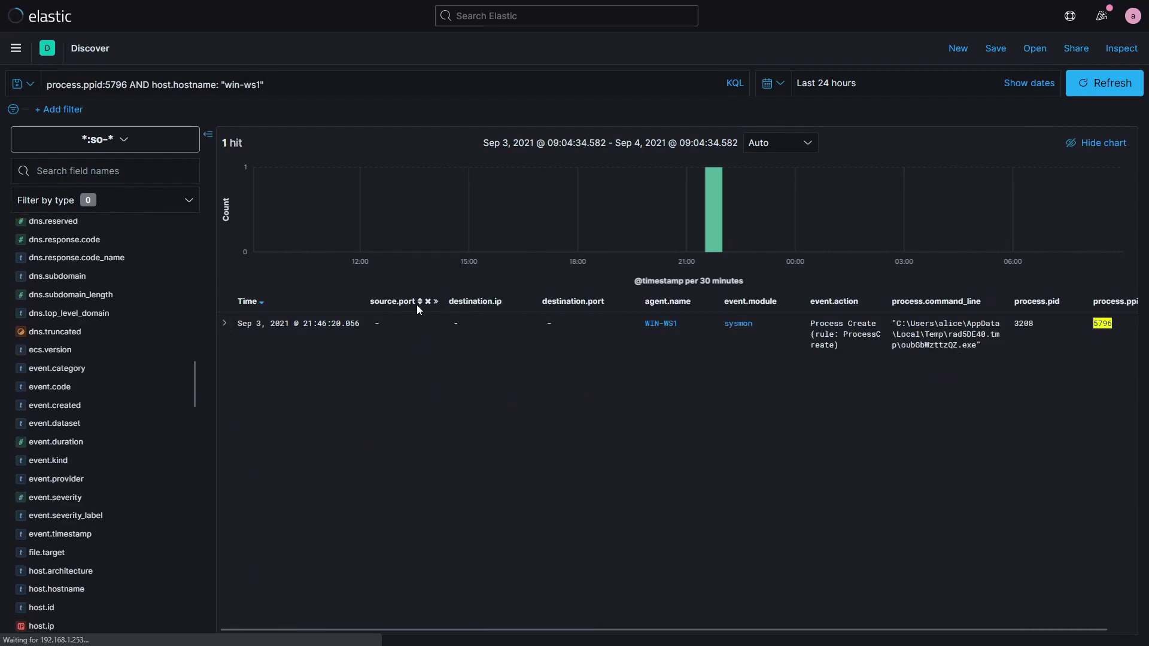
pyautogui.click(417, 304)
pyautogui.click(434, 304)
pyautogui.click(442, 302)
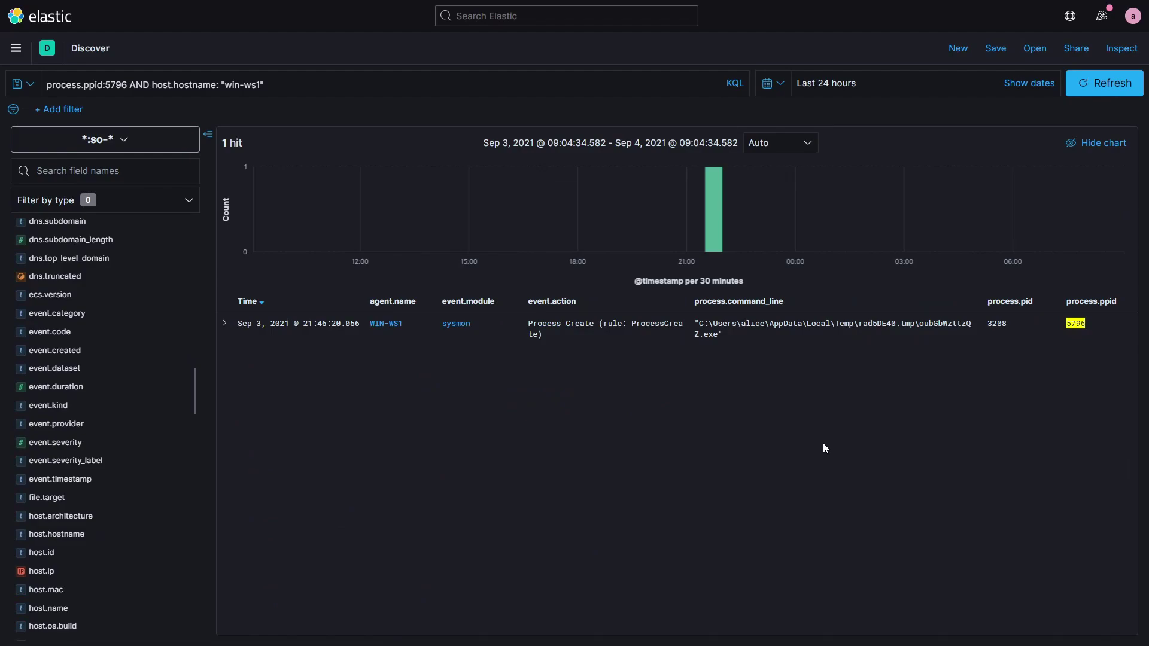
# Step: Query children of ppid 3208, then 7724, revealing cmd.exe's whoami, whoami /priv and ipconfig /all
pyautogui.doubleClick(114, 84)
pyautogui.write('3208')
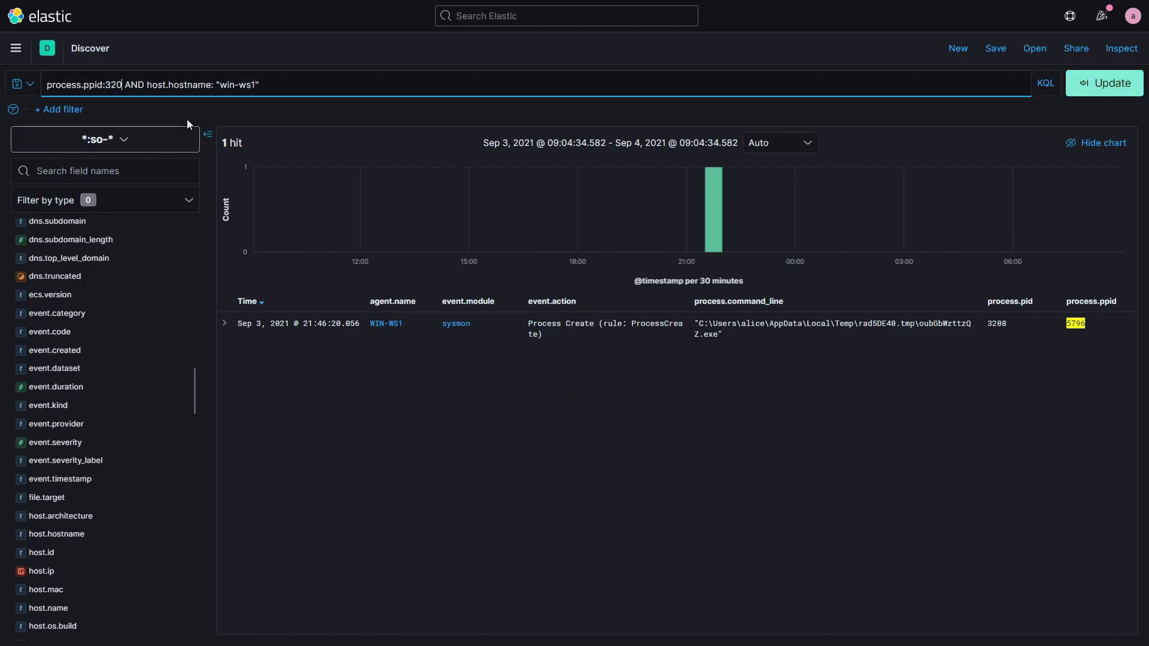
pyautogui.click(1098, 83)
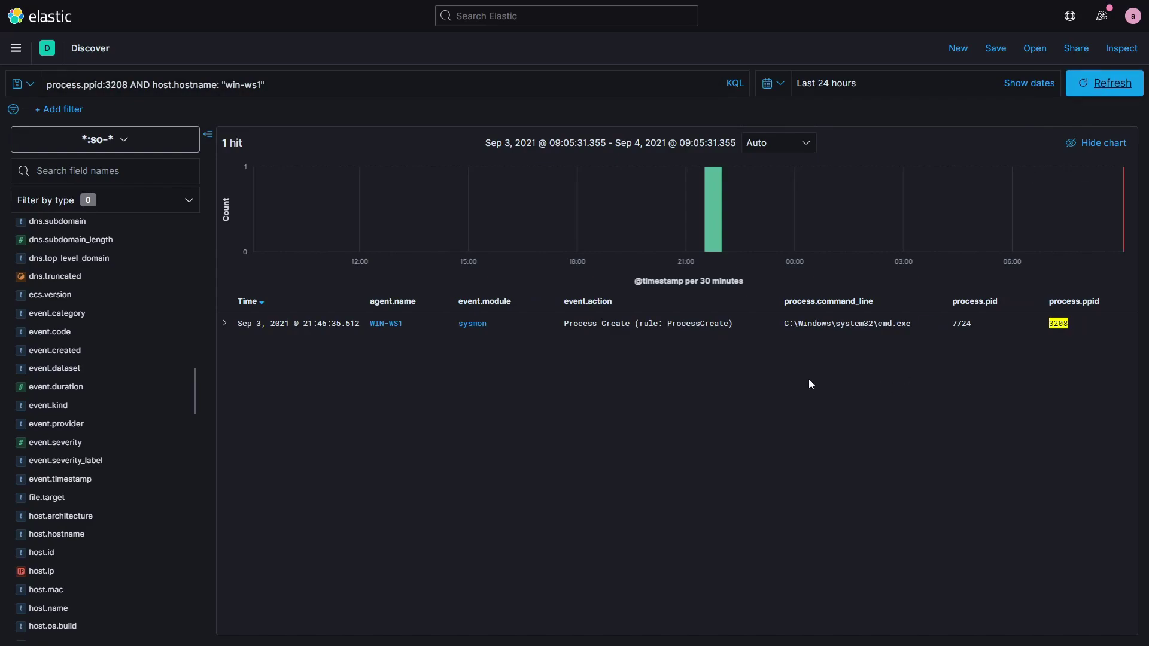
pyautogui.doubleClick(109, 89)
pyautogui.write('7724')
pyautogui.press('Return')
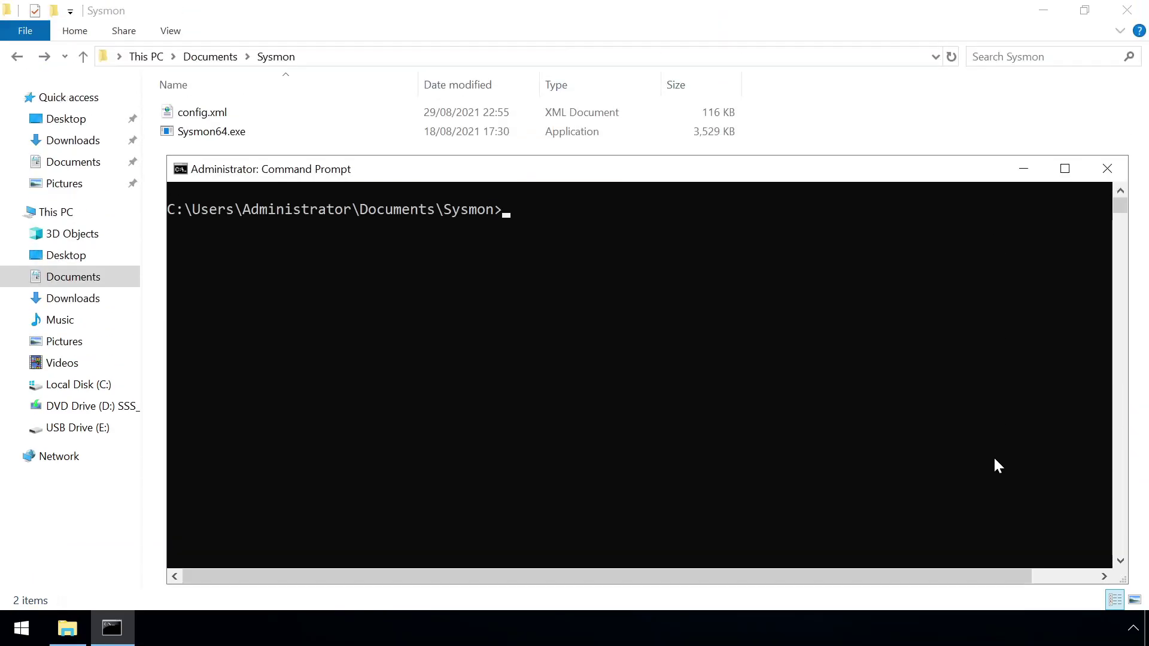
# Step: Run sysmon64.exe -i config.xml to install and start Sysmon64 and SysmonDrv
pyautogui.write('mon64.exe -i config.xml')
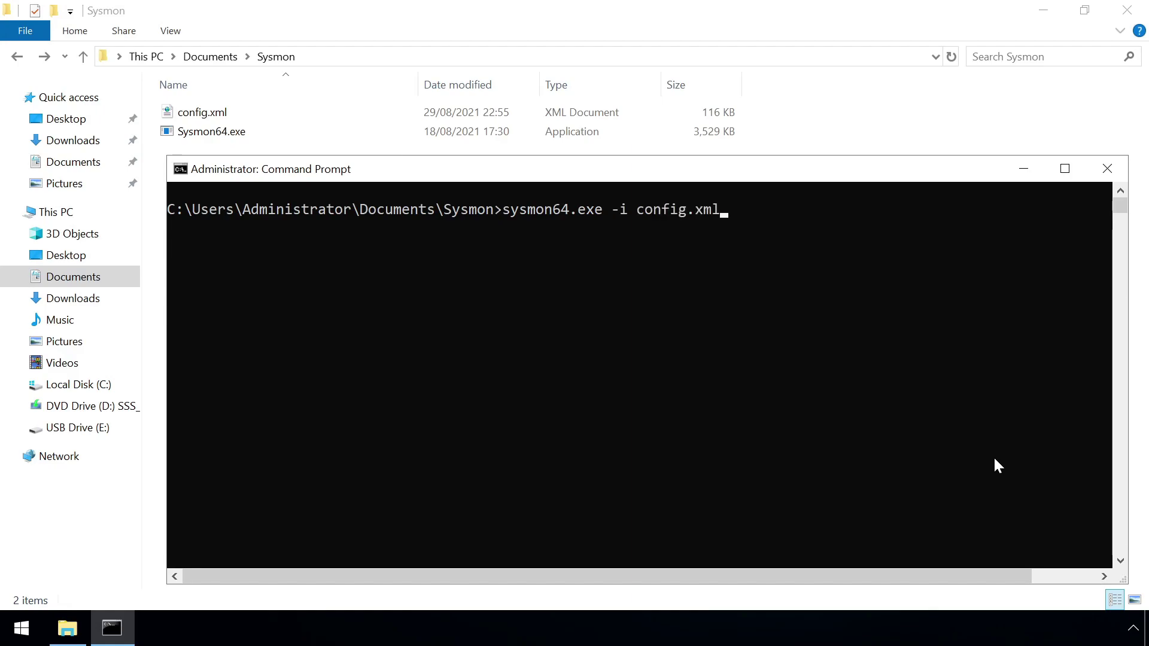
pyautogui.press('Return')
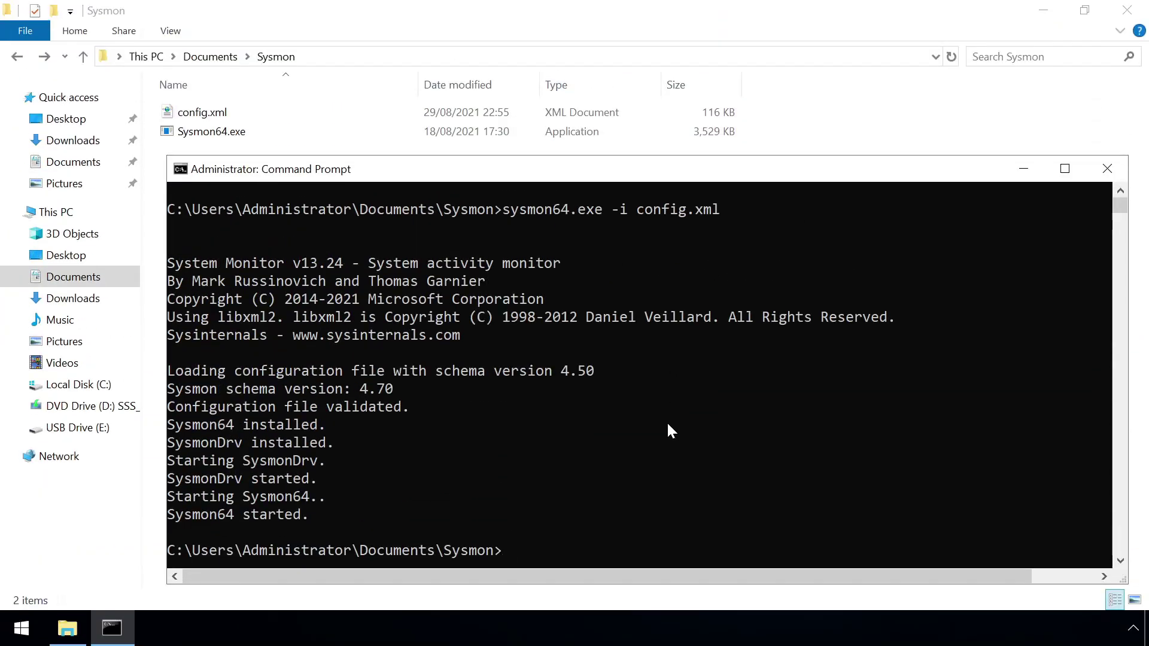
pyautogui.click(21, 628)
# Step: Open Event Viewer's Applications and Services Logs > Microsoft > Windows > Sysmon > Operational log
pyautogui.write('even')
pyautogui.click(199, 198)
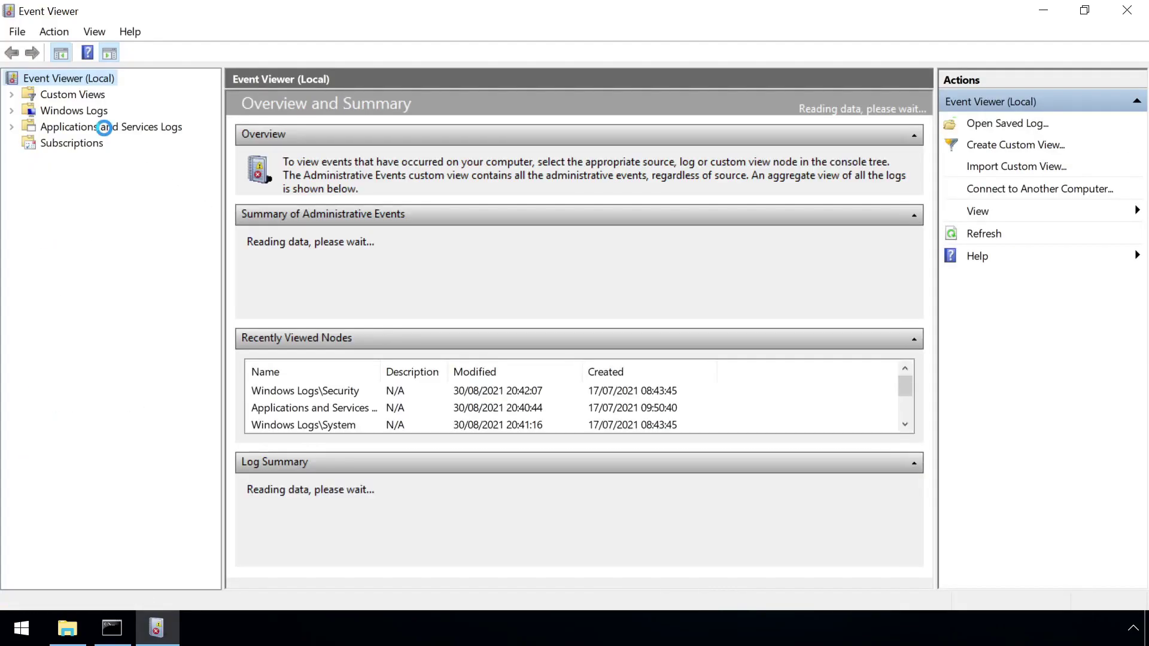
pyautogui.doubleClick(105, 127)
pyautogui.doubleClick(87, 258)
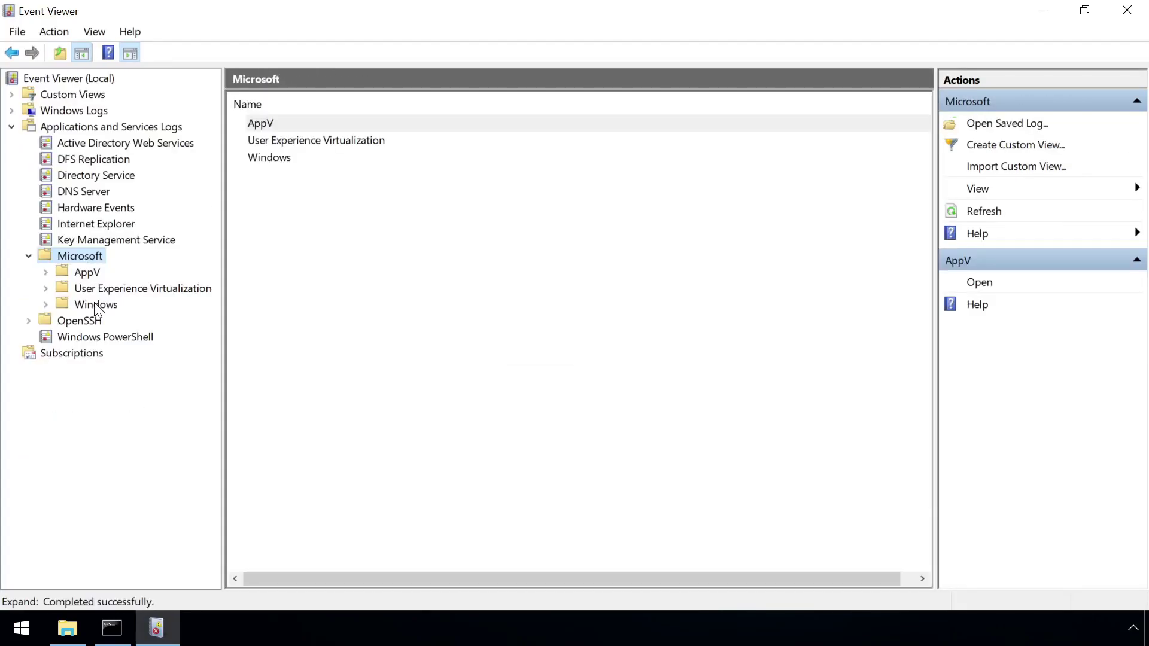
pyautogui.doubleClick(96, 304)
pyautogui.moveTo(206, 148); pyautogui.dragTo(205, 454)
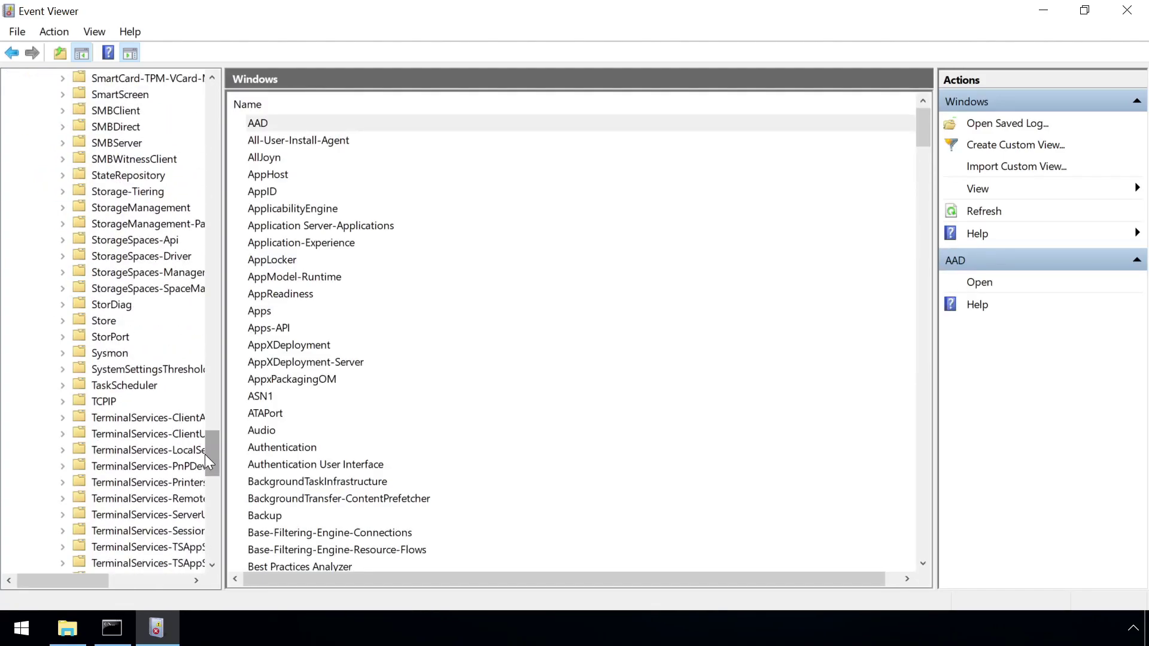
pyautogui.doubleClick(109, 353)
pyautogui.click(137, 369)
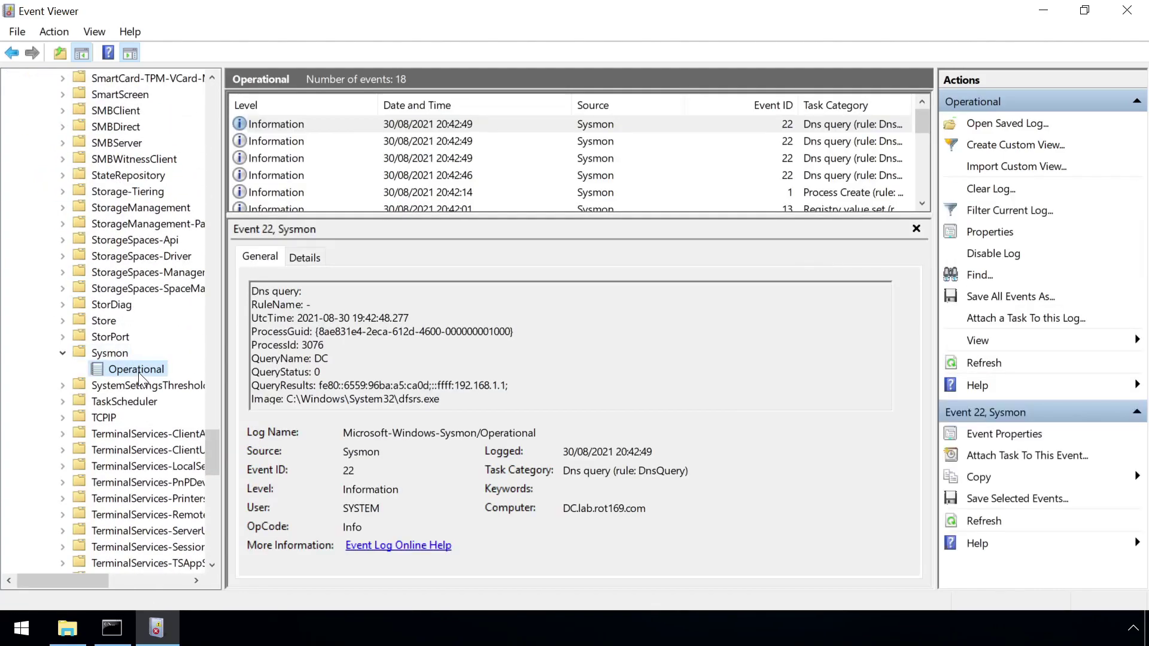
# Step: Resize the Event ID and Task Category columns and event list, then close Event Viewer
pyautogui.moveTo(802, 106); pyautogui.dragTo(726, 106)
pyautogui.moveTo(840, 111); pyautogui.dragTo(904, 111)
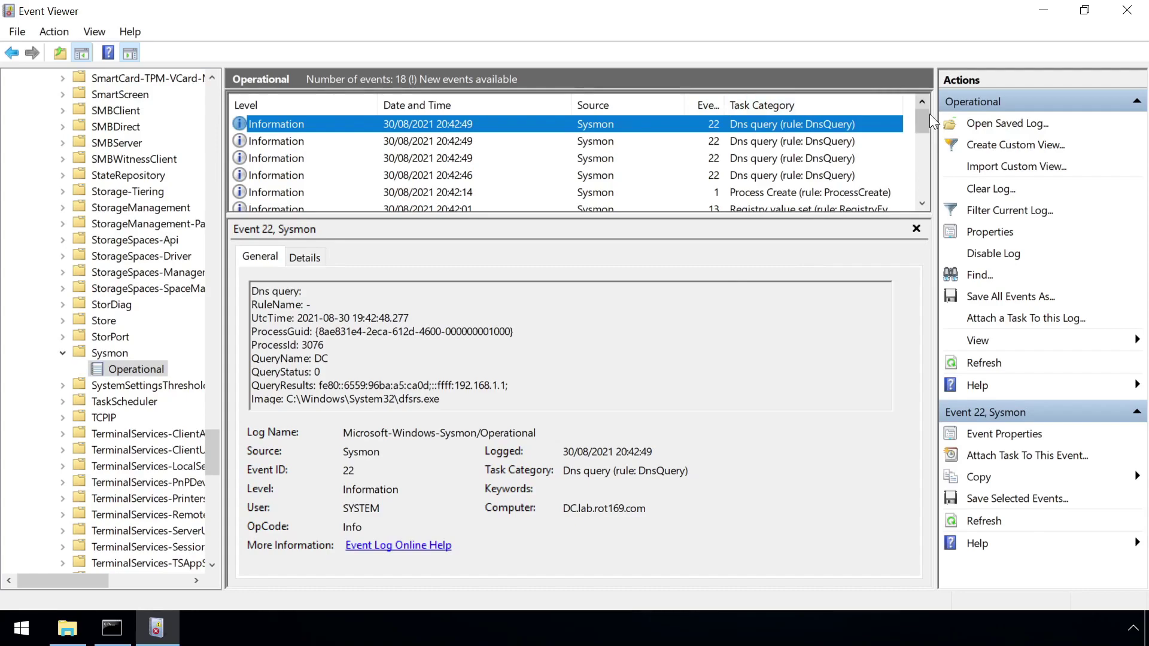
pyautogui.moveTo(864, 215); pyautogui.dragTo(843, 369)
pyautogui.click(921, 360)
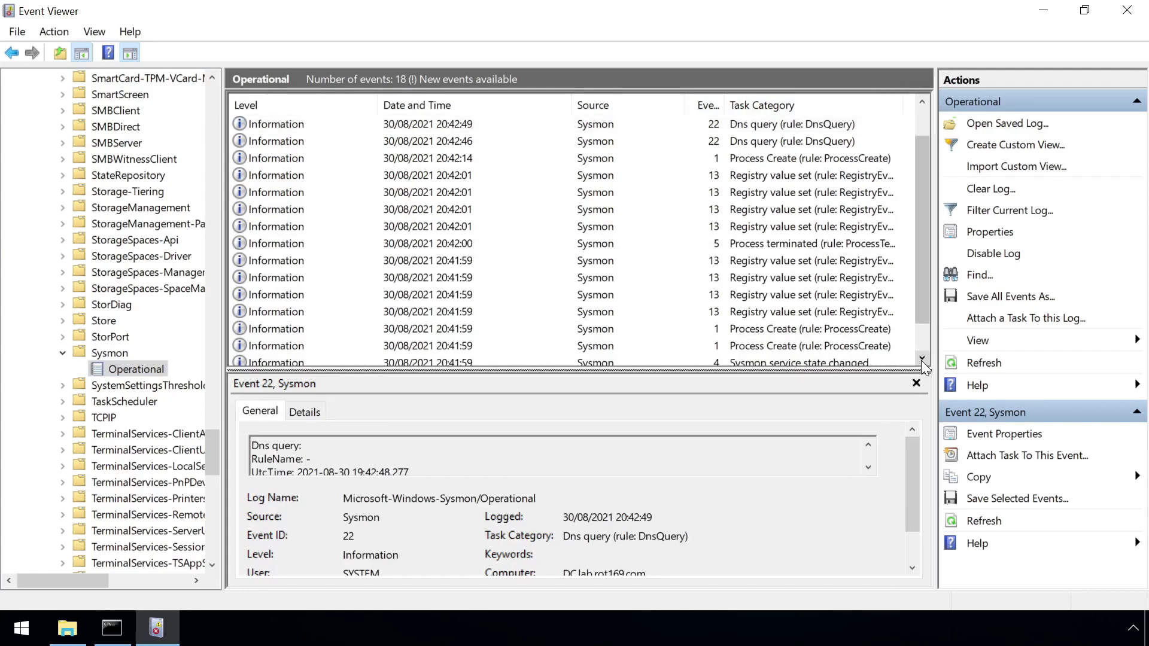
pyautogui.click(921, 360)
pyautogui.click(922, 102)
pyautogui.click(925, 103)
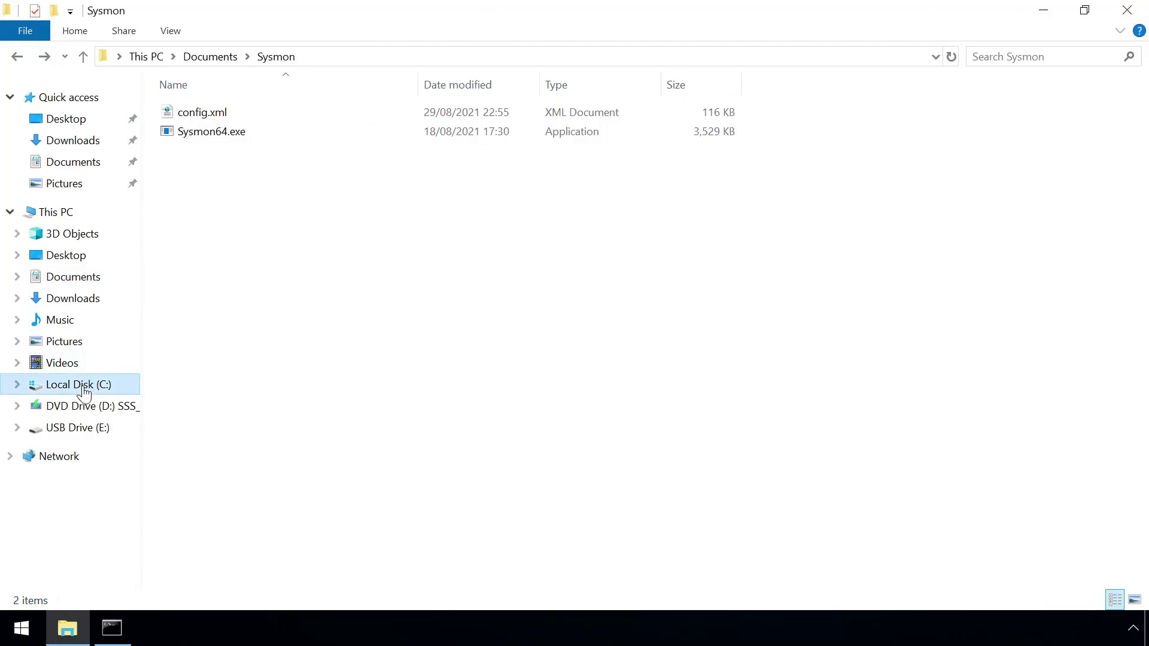
# Step: Open winlogbeat.yml from C:\ProgramData\Elastic\Beats\winlogbeat in Notepad
pyautogui.click(83, 393)
pyautogui.doubleClick(231, 173)
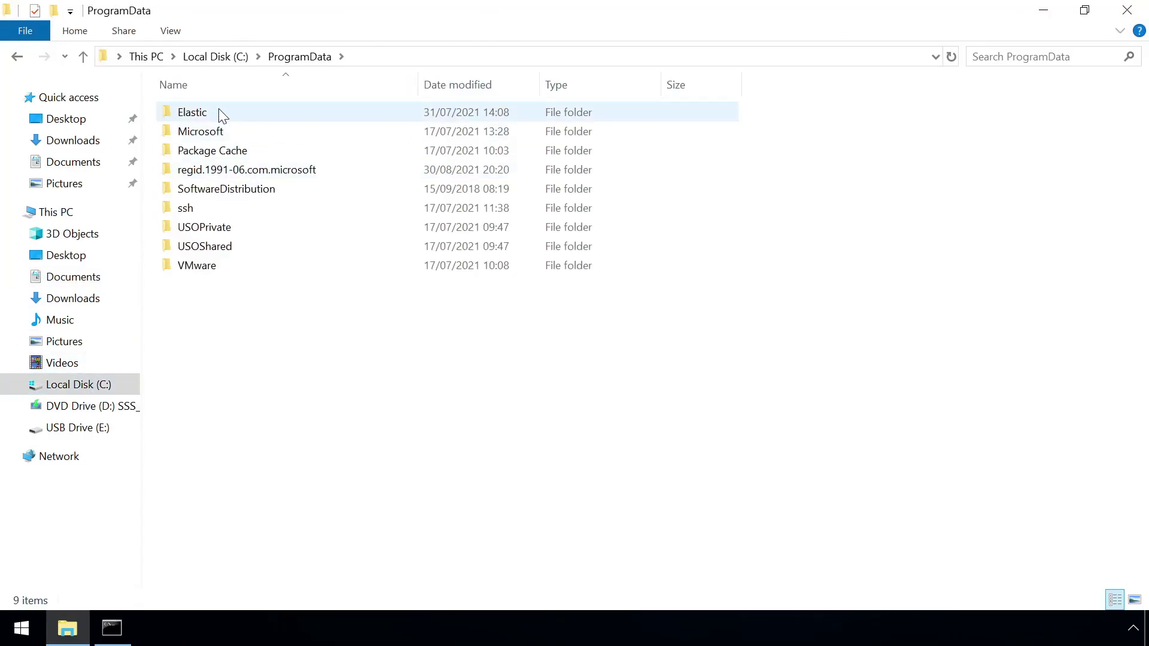
pyautogui.doubleClick(217, 113)
pyautogui.doubleClick(228, 115)
pyautogui.doubleClick(253, 120)
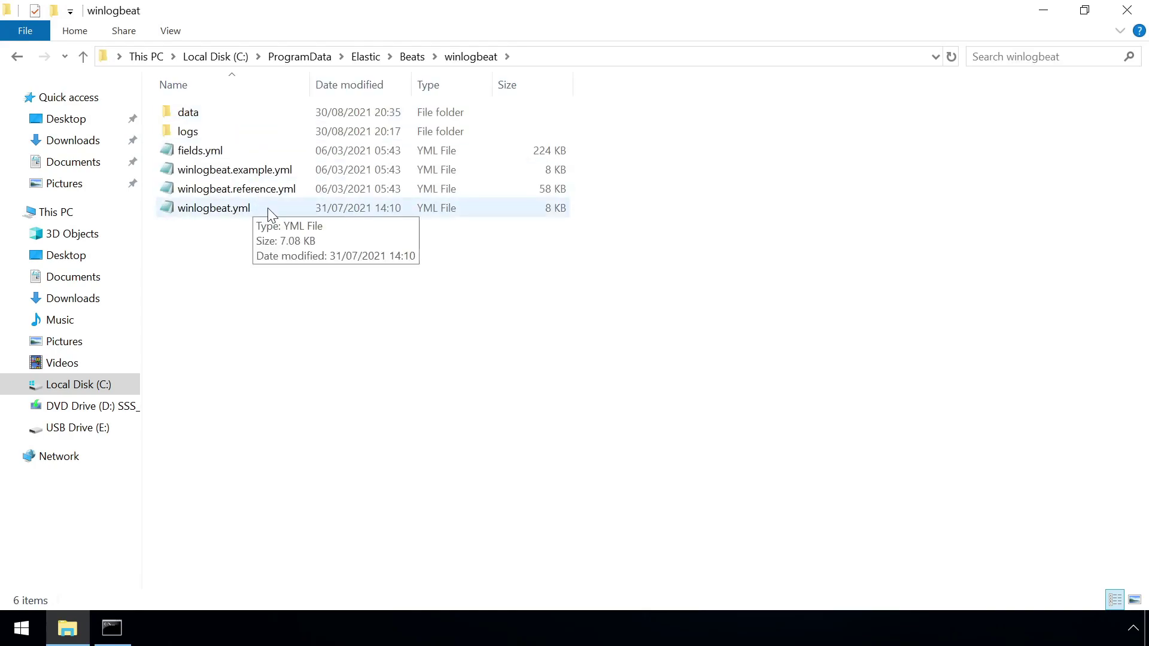
pyautogui.doubleClick(268, 207)
# Step: Add '- name: Microsoft-Windows-Sysmon/Operational' below the PowerShell entry and save on closing
pyautogui.scroll(-10, 1103, 154)
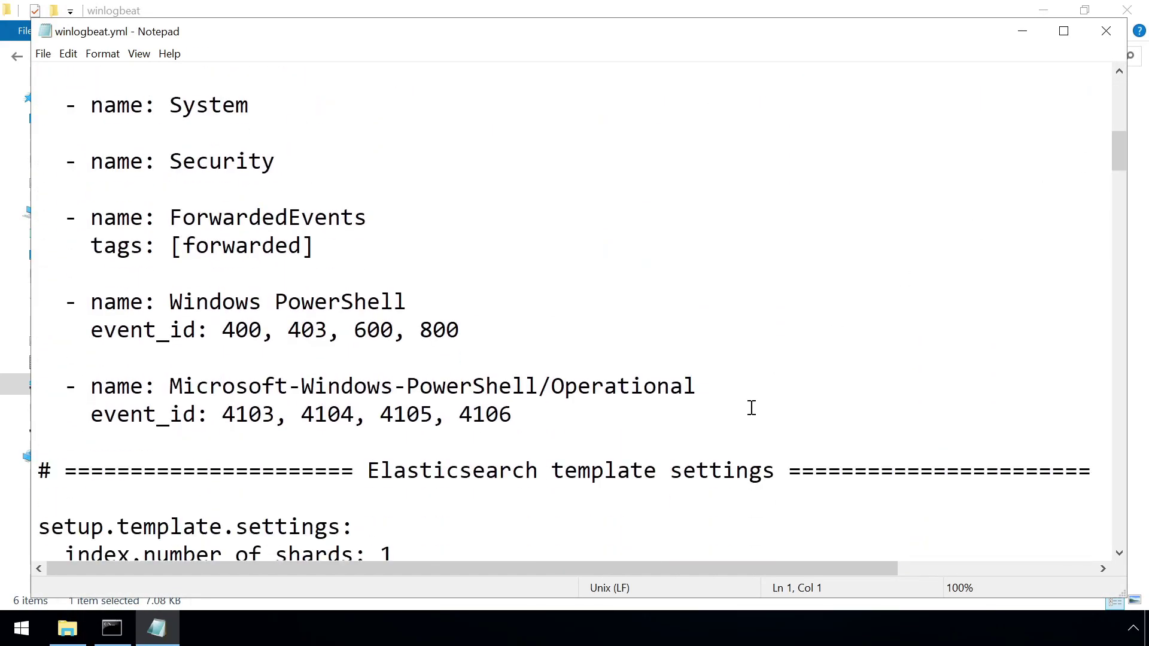
pyautogui.click(752, 408)
pyautogui.press('Return')
pyautogui.press('Return')
pyautogui.write('- name: Microsoft-Windows-Sysmon/Ope')
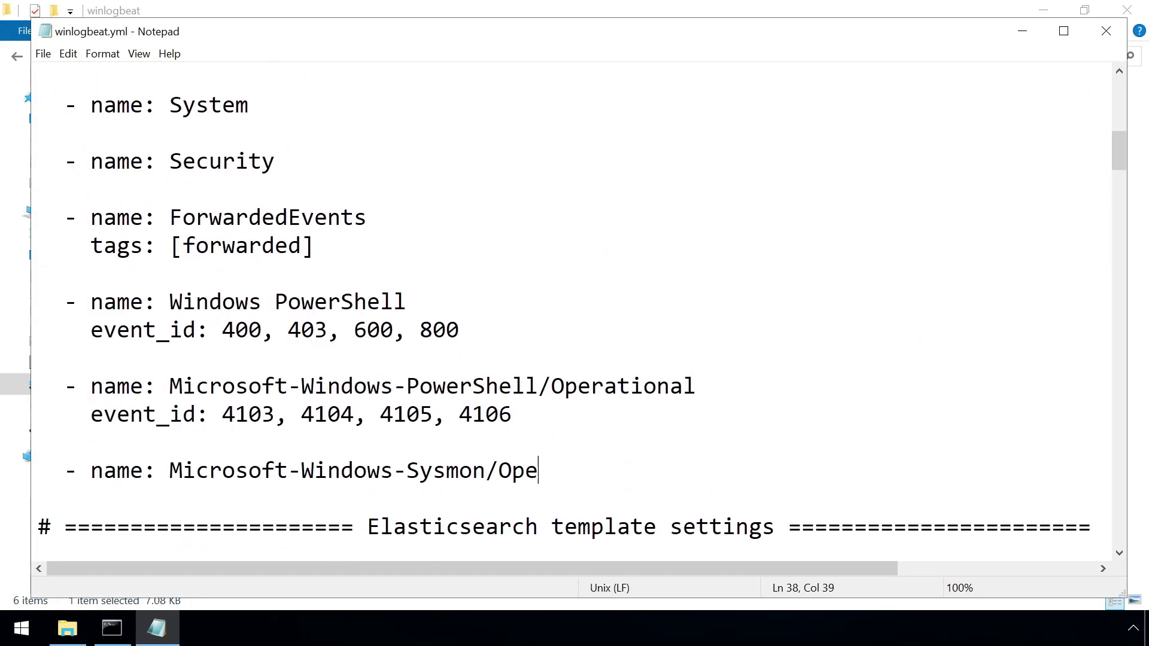
pyautogui.write('rational')
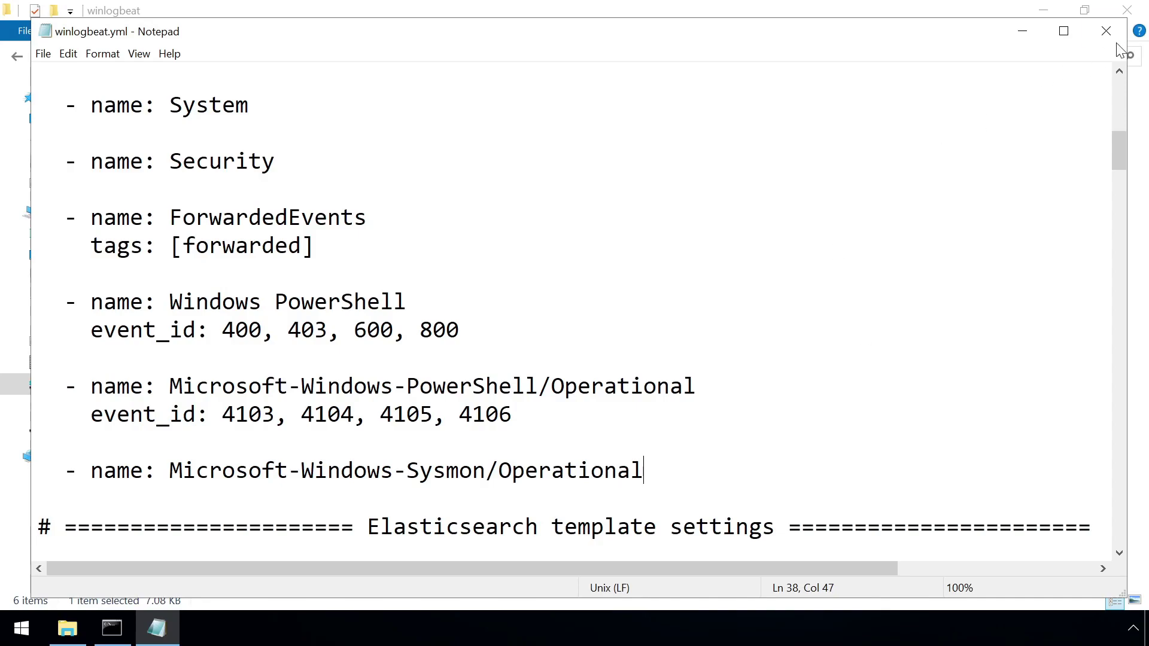
pyautogui.click(1106, 31)
pyautogui.click(527, 327)
# Step: Find Elastic Winlogbeat-Oss 7.11.2 in the Services console and restart it
pyautogui.click(15, 628)
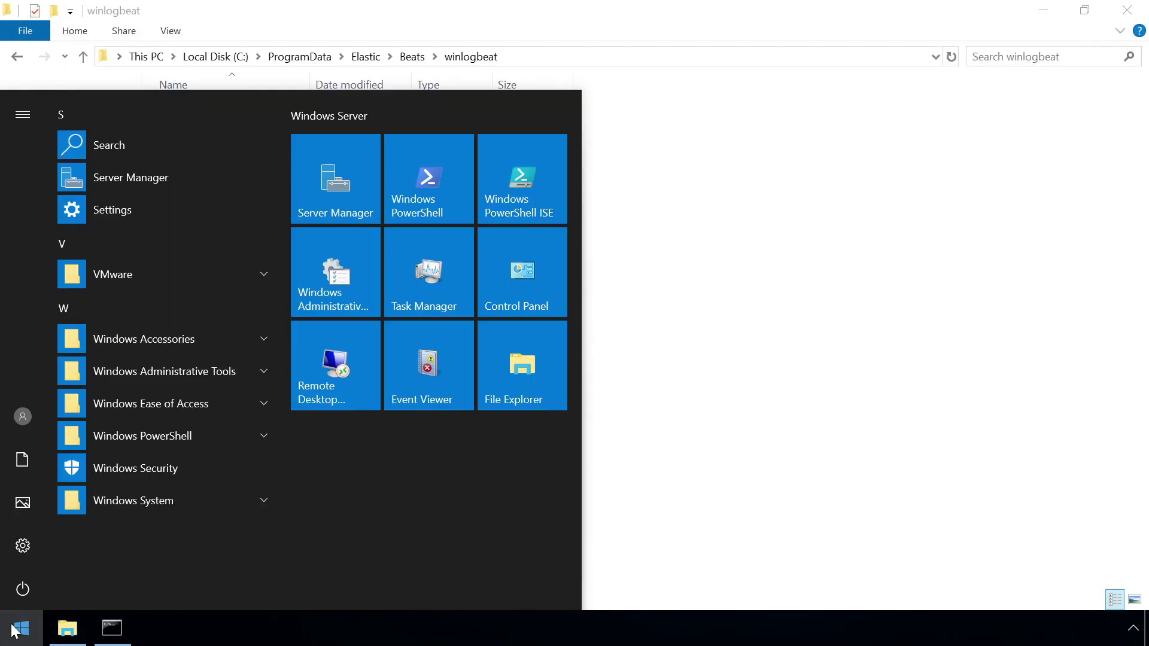
pyautogui.write('serv')
pyautogui.click(152, 181)
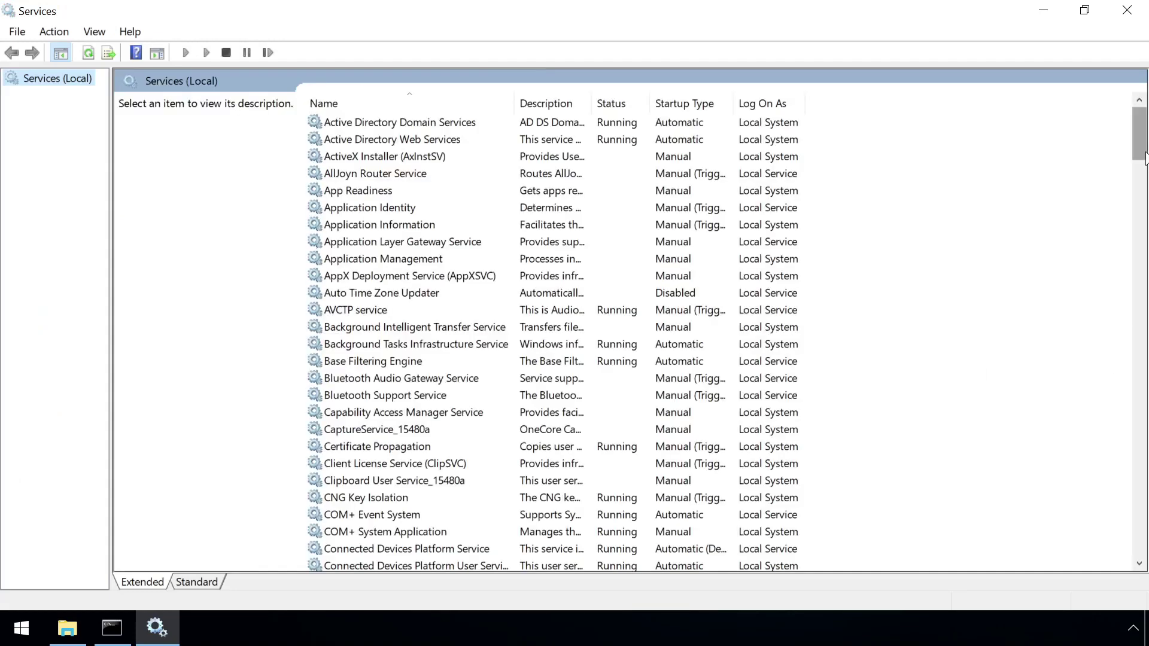
pyautogui.moveTo(1146, 157); pyautogui.dragTo(1146, 259)
pyautogui.click(414, 258)
pyautogui.rightClick(464, 261)
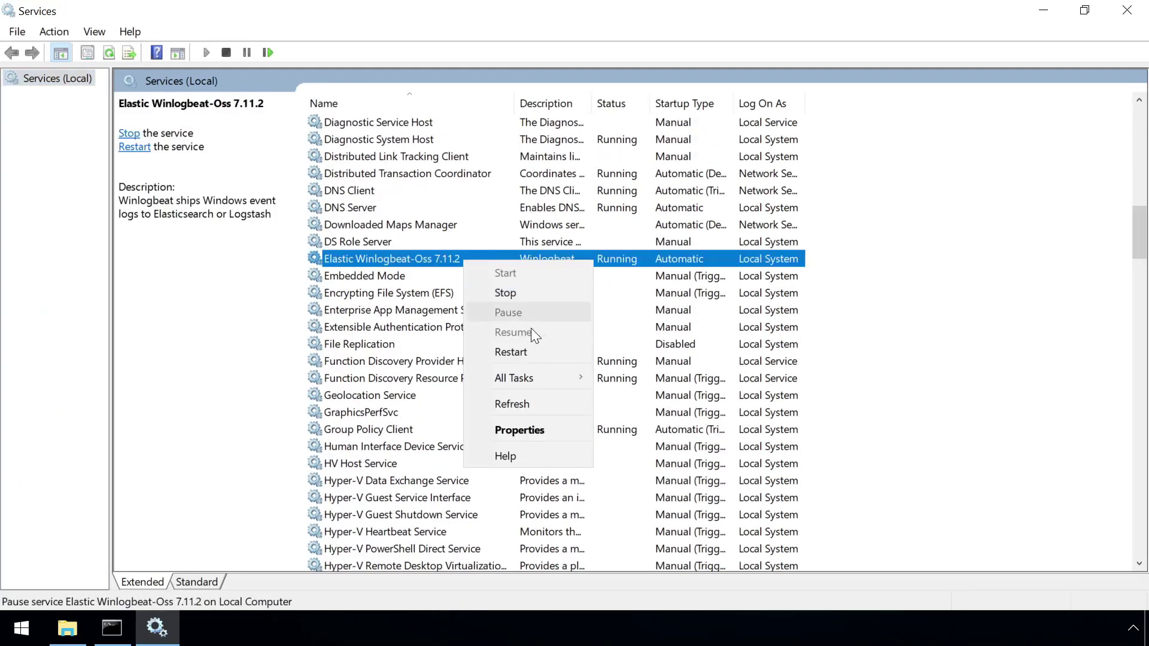
pyautogui.click(554, 353)
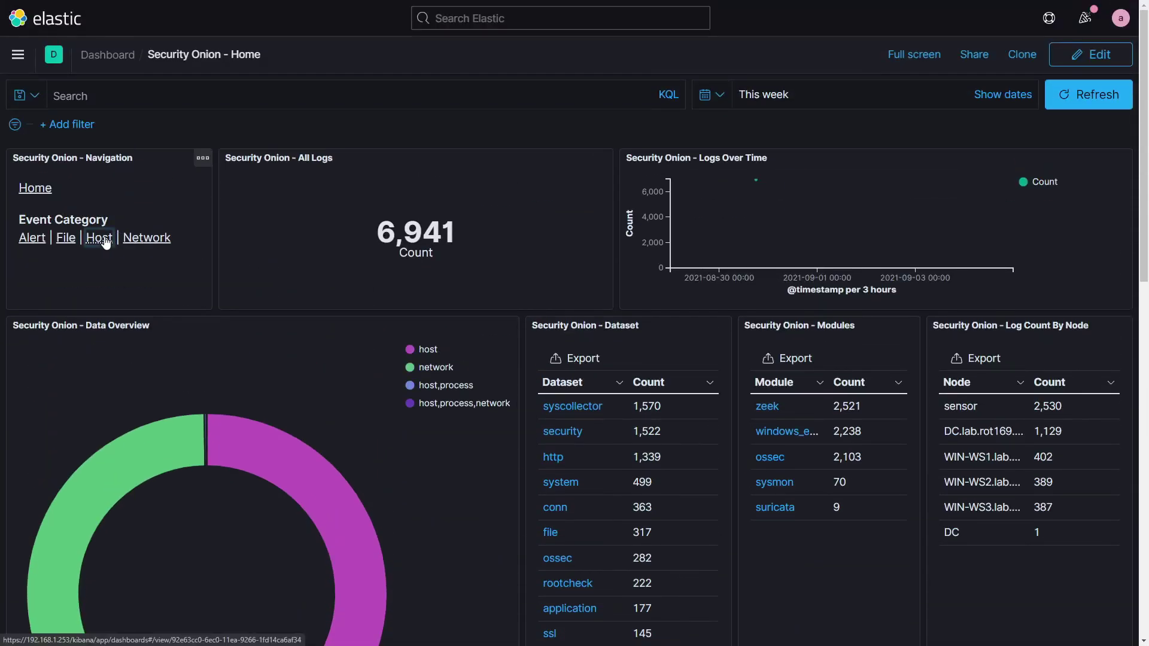
# Step: Switch to the Host dashboard and filter it to the sysmon module, showing 16 DC events
pyautogui.click(105, 240)
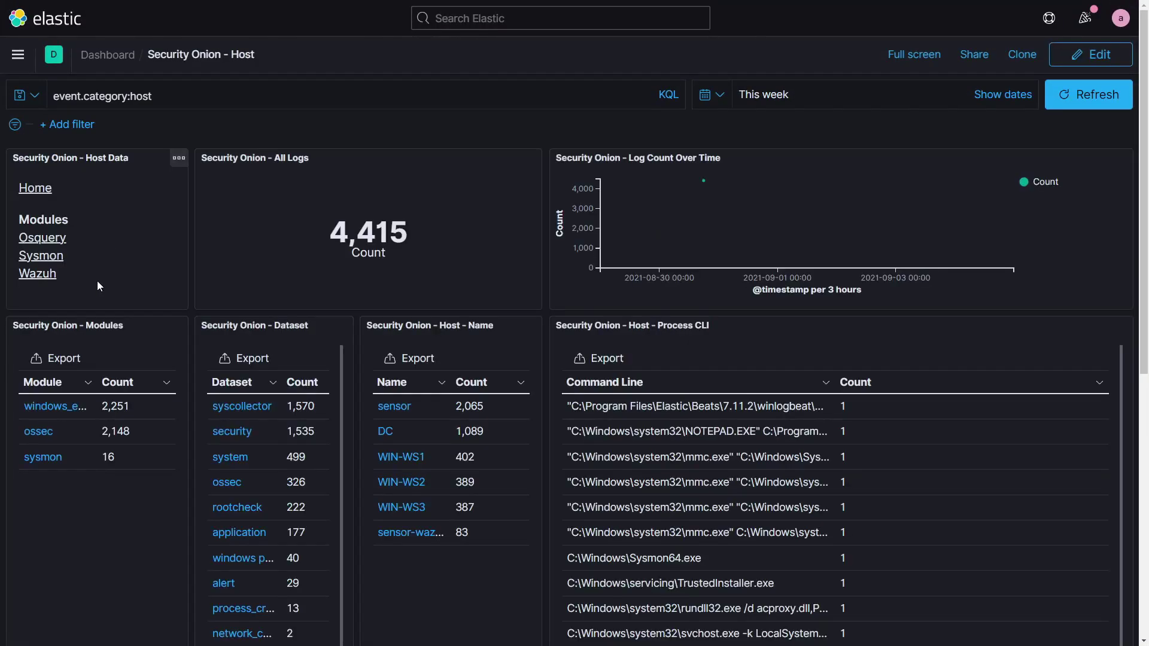
pyautogui.click(61, 456)
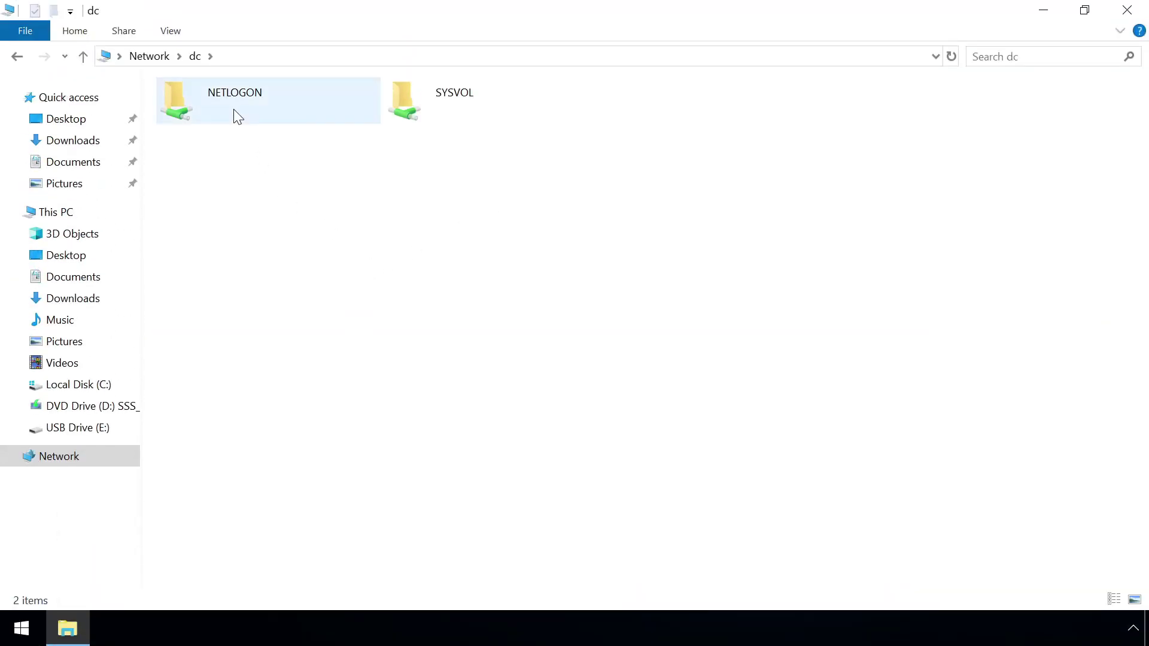
# Step: Create a new folder named sysmon in the \\dc\NETLOGON share
pyautogui.doubleClick(235, 116)
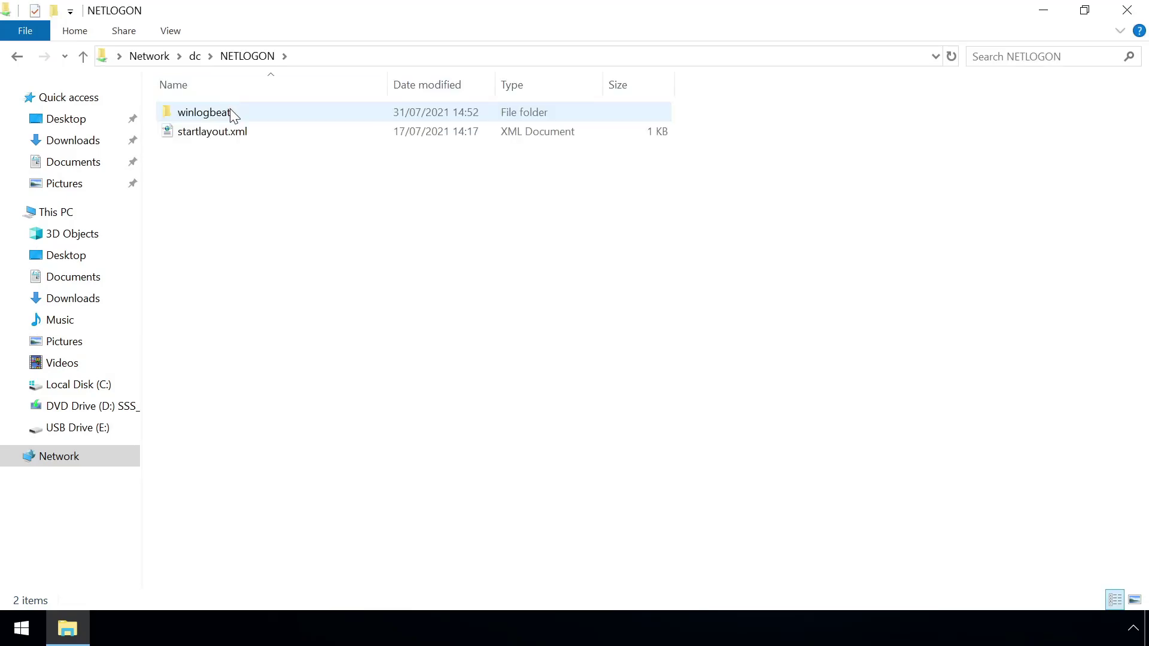
pyautogui.rightClick(267, 184)
pyautogui.moveTo(425, 396)
pyautogui.click(511, 400)
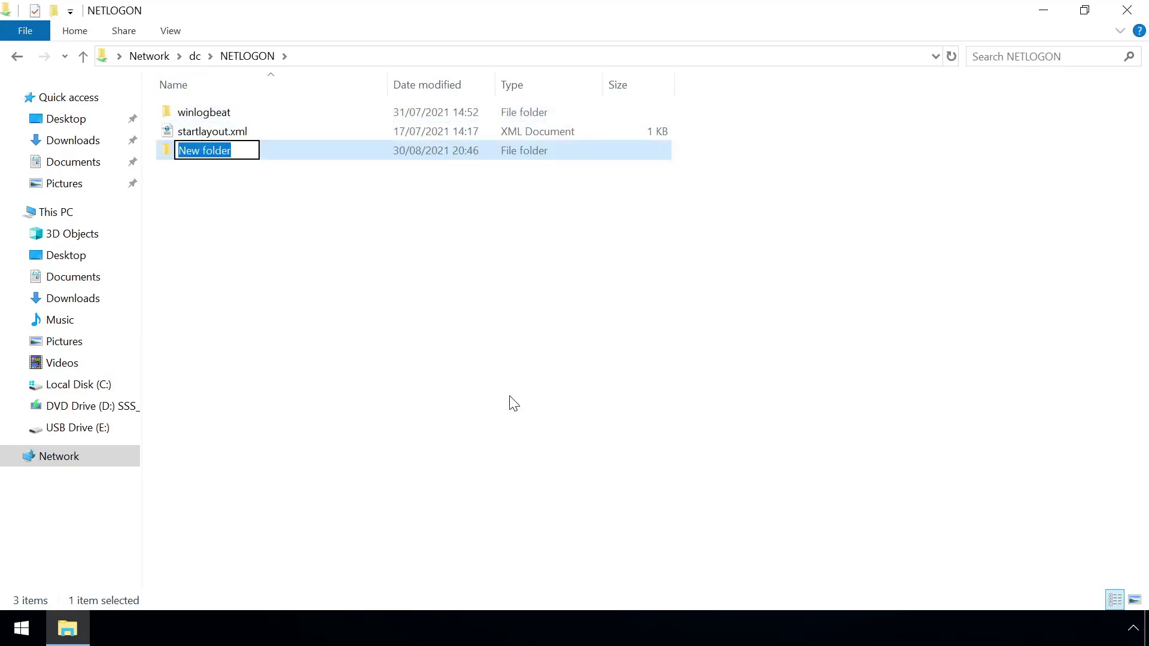
pyautogui.write('sysmon')
pyautogui.press('Return')
pyautogui.press('Return')
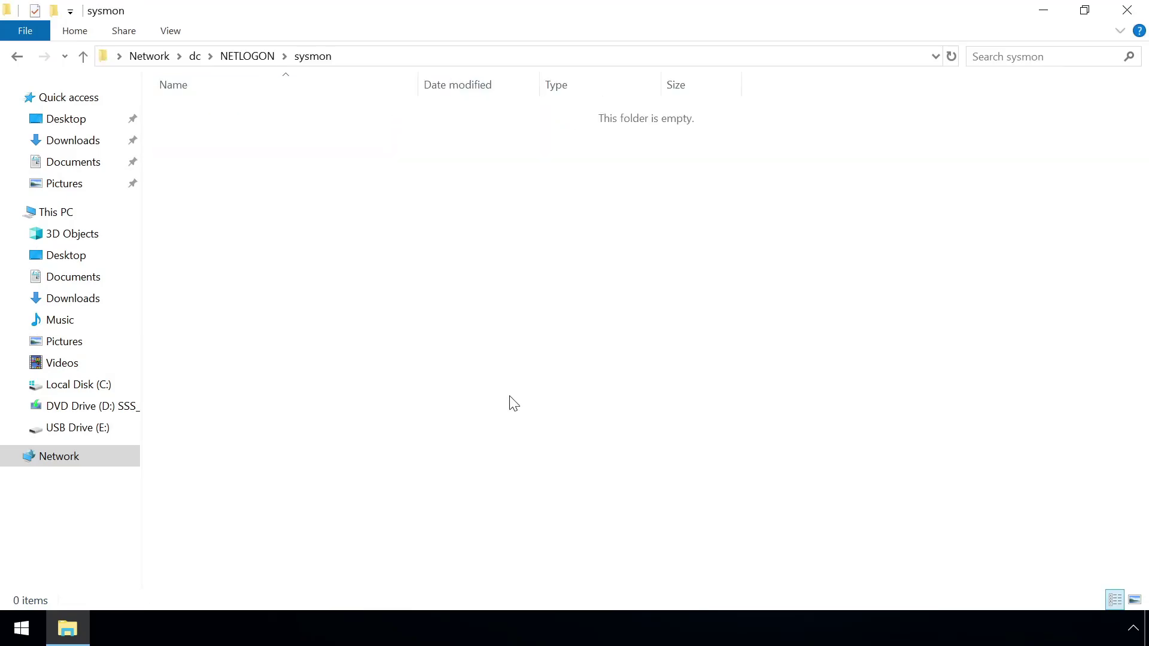
# Step: Paste config.xml, Sysmon64.exe and update.bat into the sysmon folder
pyautogui.rightClick(344, 214)
pyautogui.click(402, 335)
pyautogui.click(404, 336)
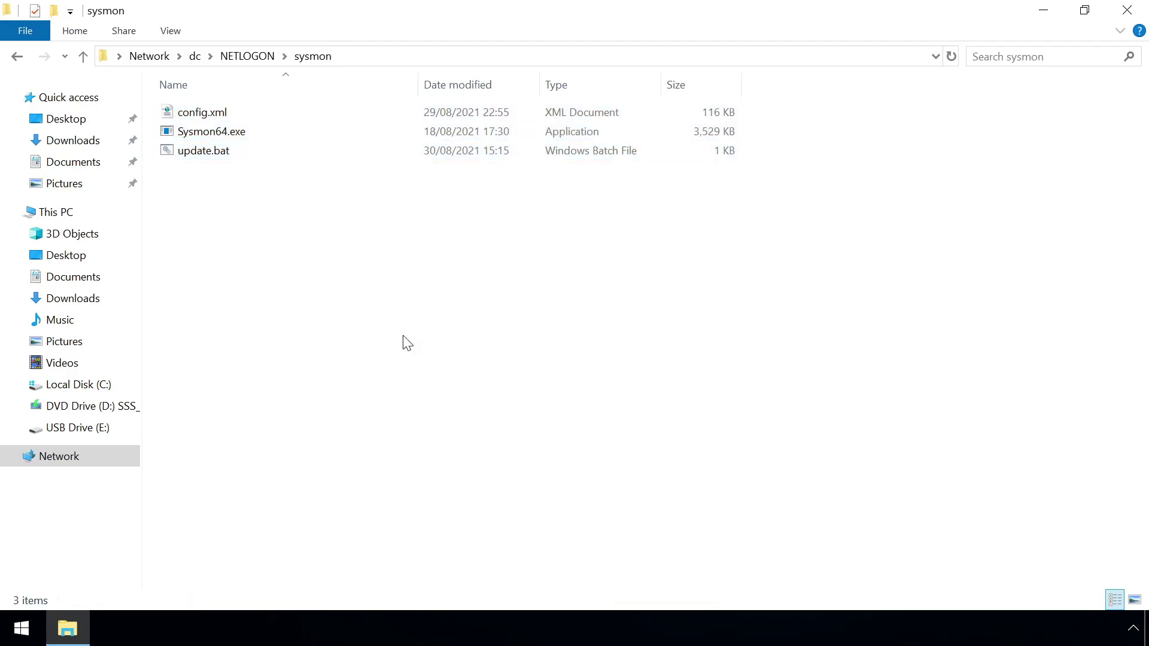
# Step: Create a GPO named Install Sysmon linked to the All Workstations unit
pyautogui.press('super')
pyautogui.write('group')
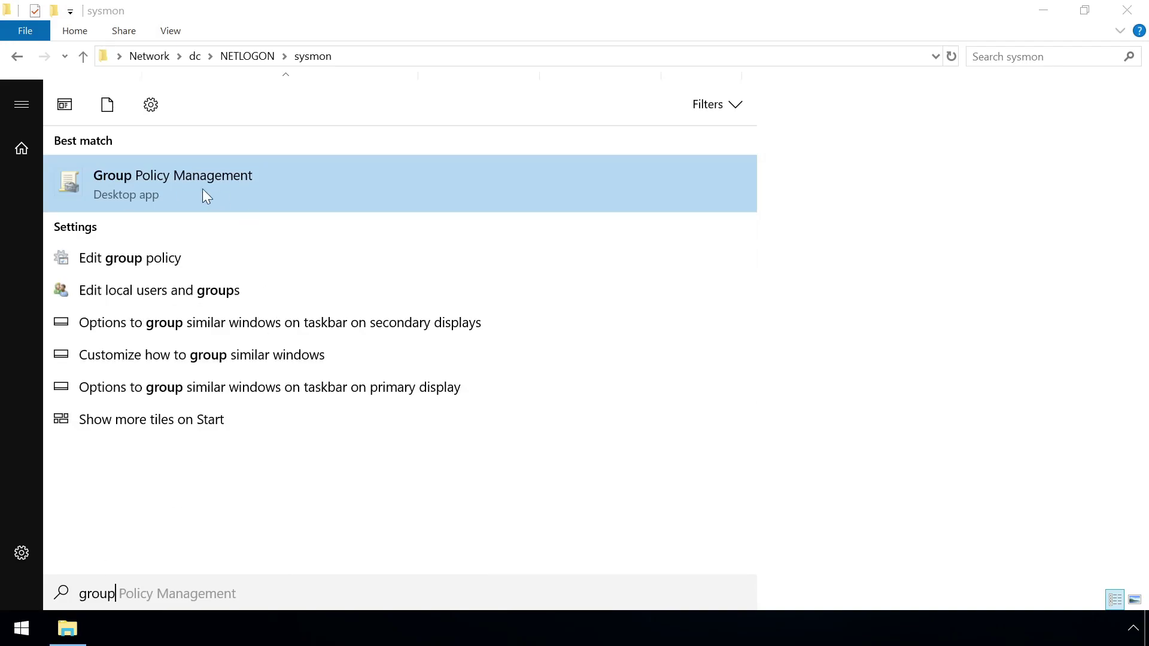
pyautogui.click(205, 191)
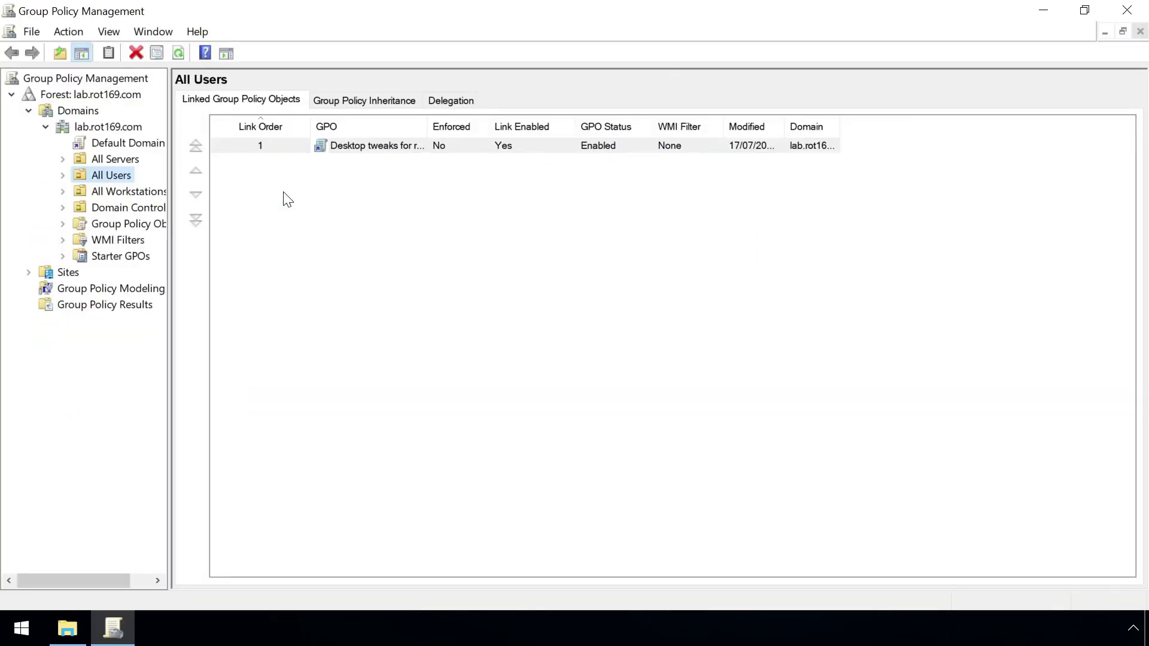
pyautogui.doubleClick(149, 191)
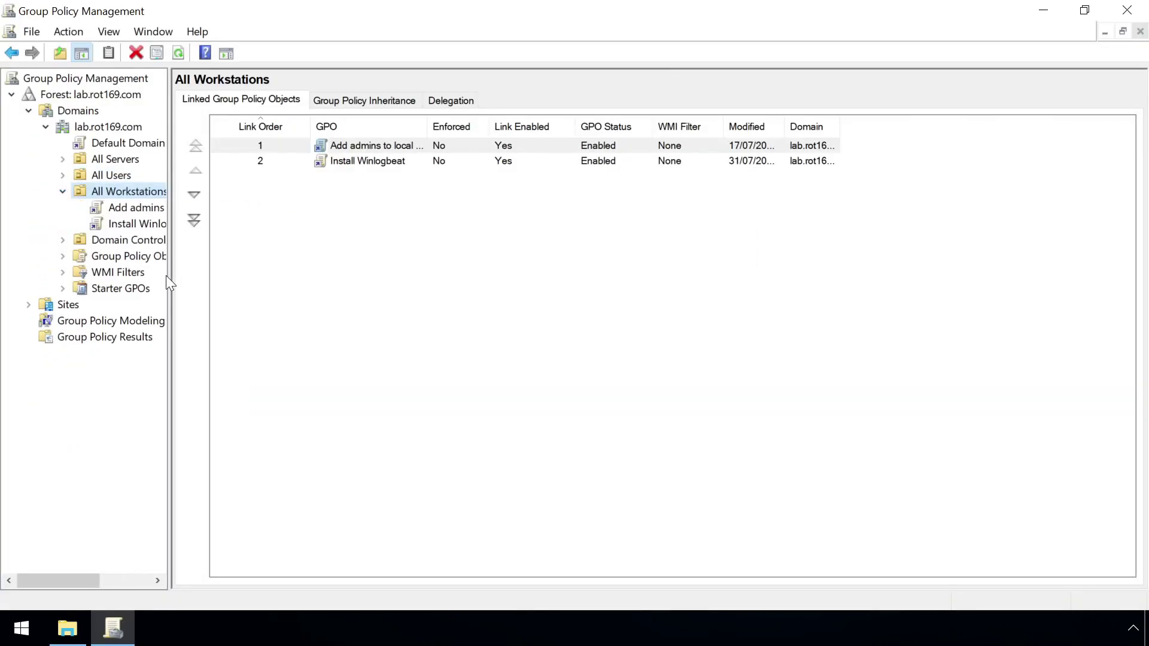
pyautogui.rightClick(135, 192)
pyautogui.click(211, 202)
pyautogui.write('Install Sysmon')
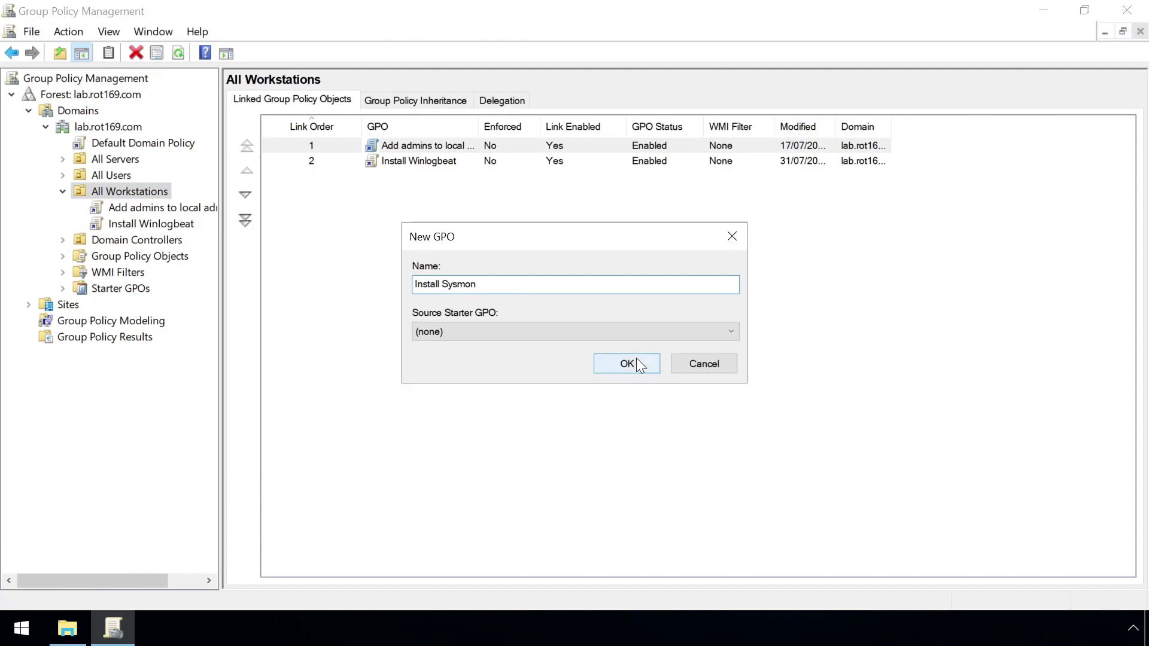
pyautogui.click(637, 359)
# Step: Edit Install Sysmon to run \\dc\netlogon\sysmon\update.bat as a computer Startup script
pyautogui.rightClick(447, 179)
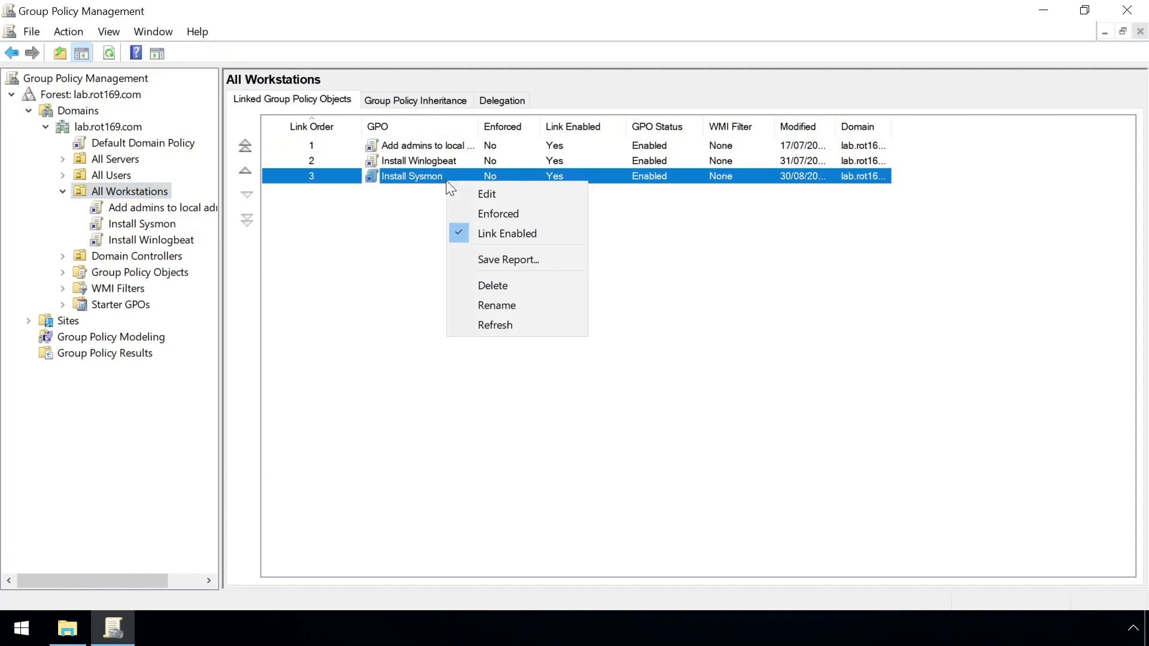
pyautogui.click(501, 192)
pyautogui.click(724, 84)
pyautogui.click(28, 110)
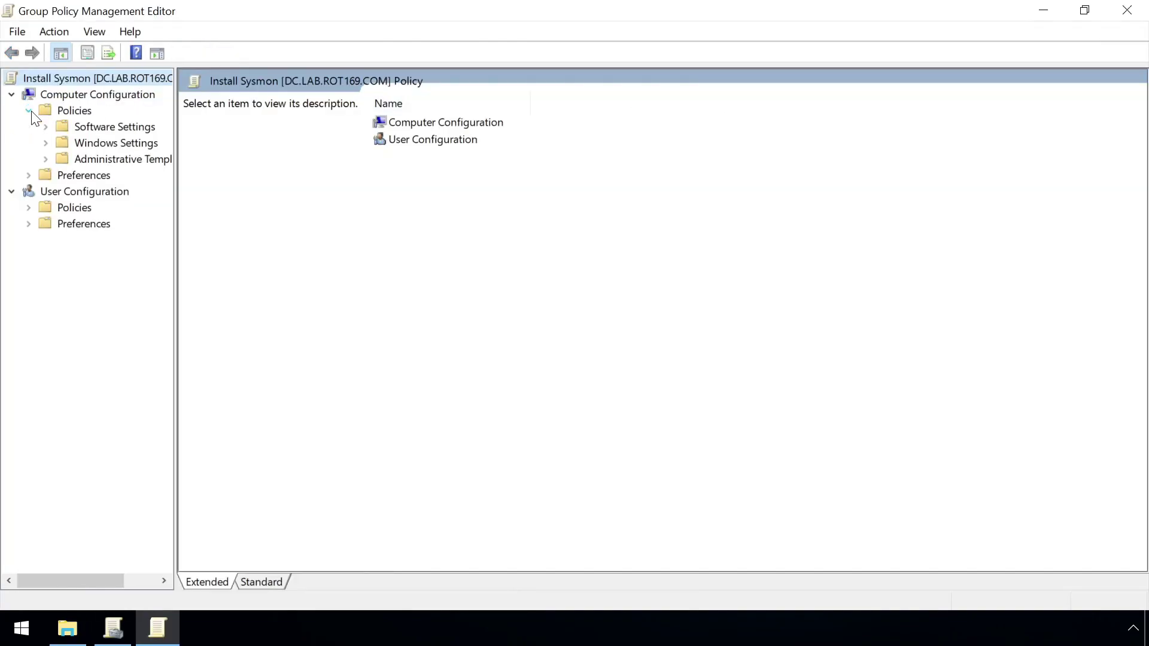
pyautogui.click(45, 143)
pyautogui.click(110, 174)
pyautogui.doubleClick(407, 123)
pyautogui.click(702, 310)
pyautogui.write('\\\\dc\\netlogon\\sysmon\\update.bat')
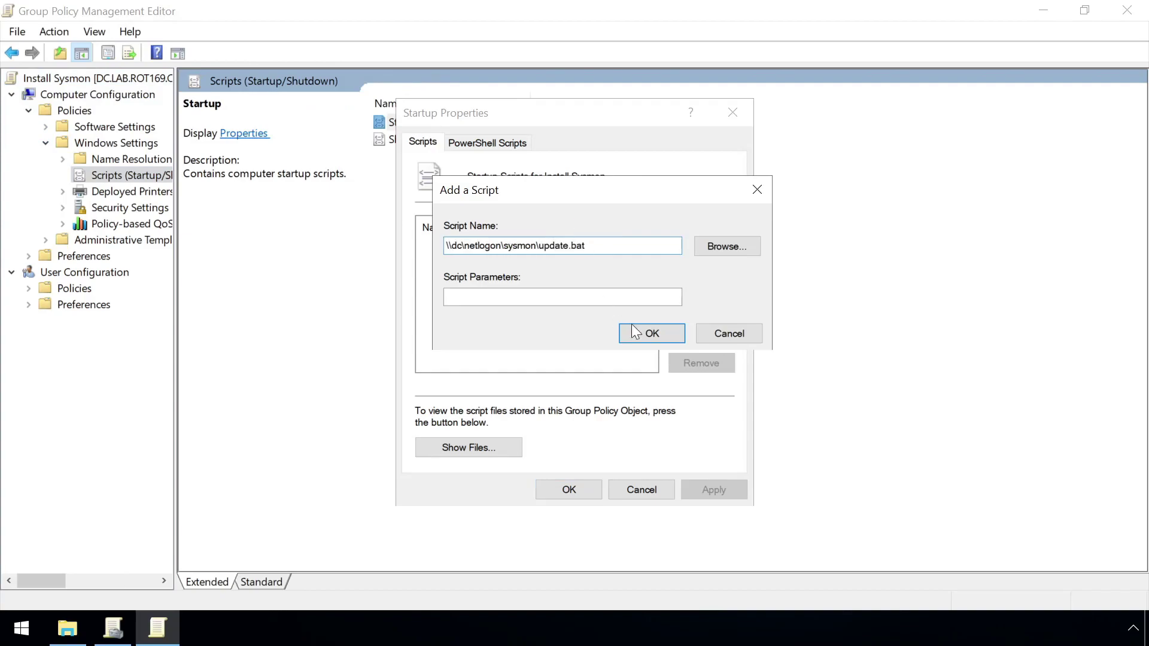
pyautogui.click(635, 332)
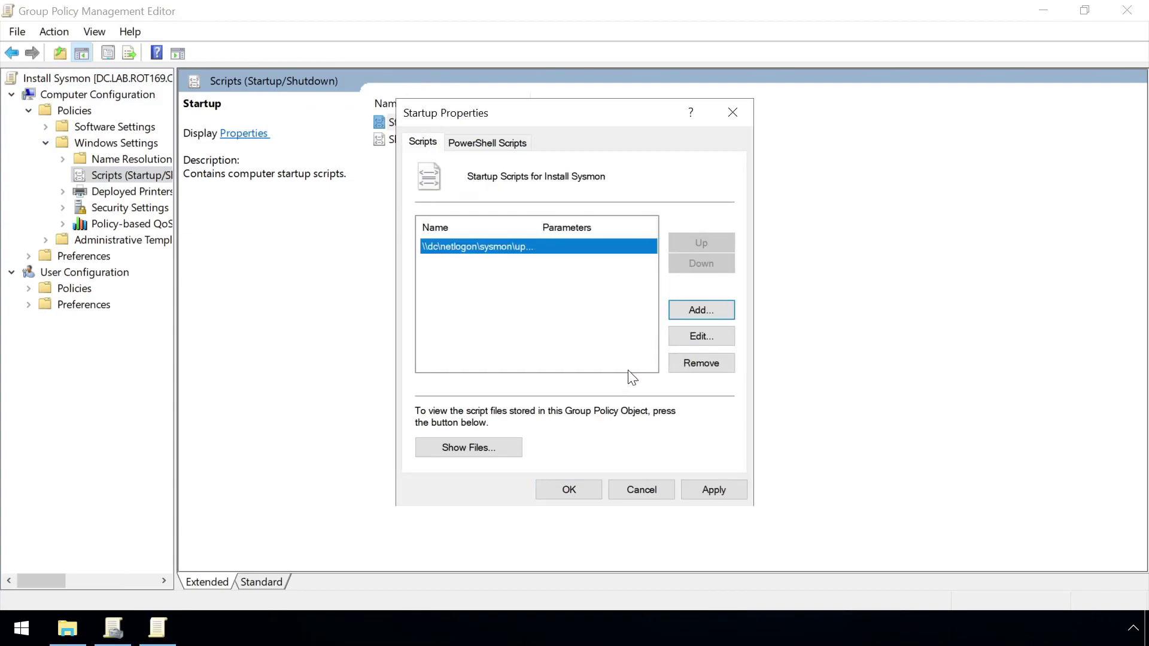
pyautogui.press('Return')
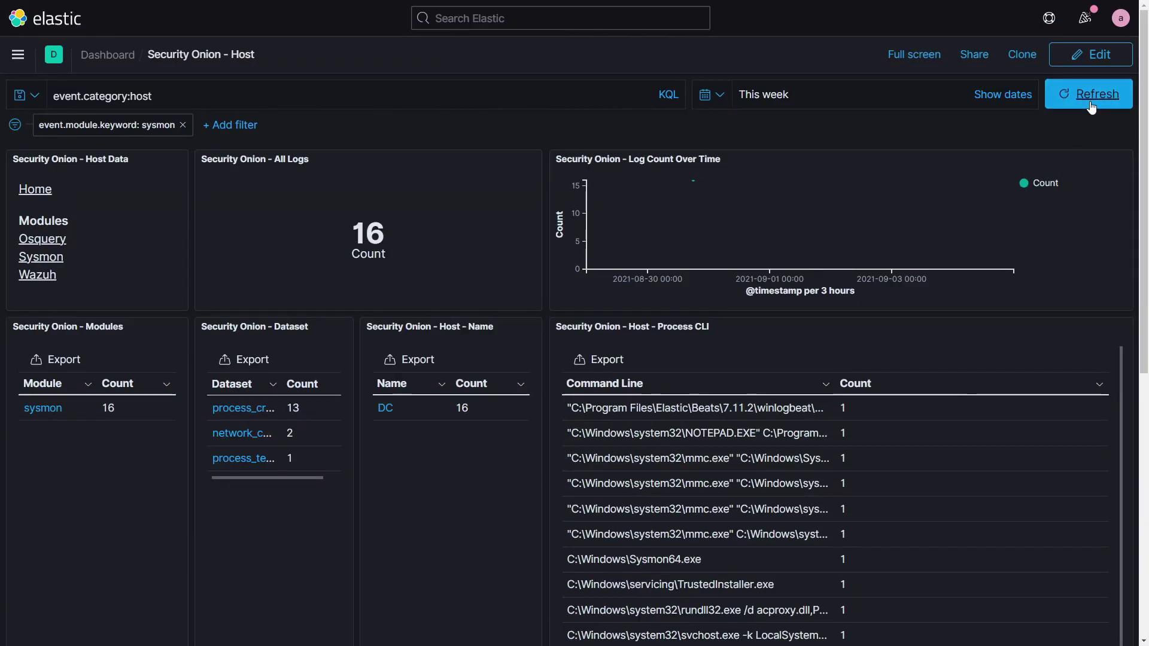
# Step: Refresh the Host dashboard to load new sysmon events from WIN-WS1 to WIN-WS3
pyautogui.click(1090, 102)
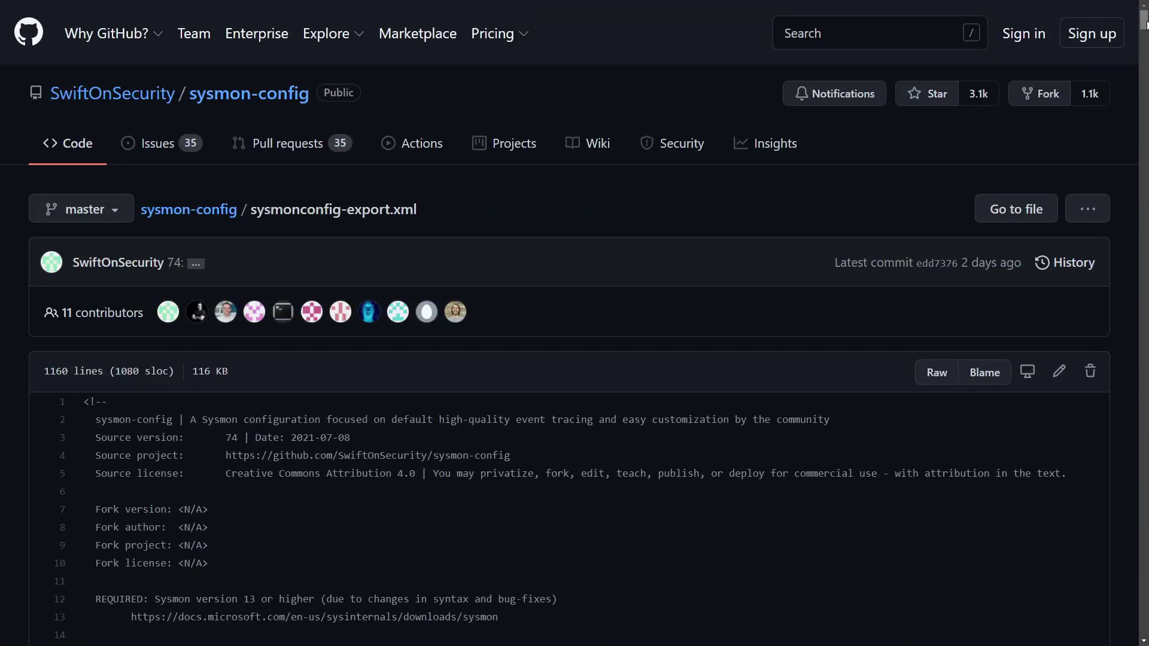
# Step: Scroll through sysmonconfig-export.xml down to the Event ID 3 NetworkConnect include rules
pyautogui.moveTo(1144, 24); pyautogui.dragTo(1144, 168)
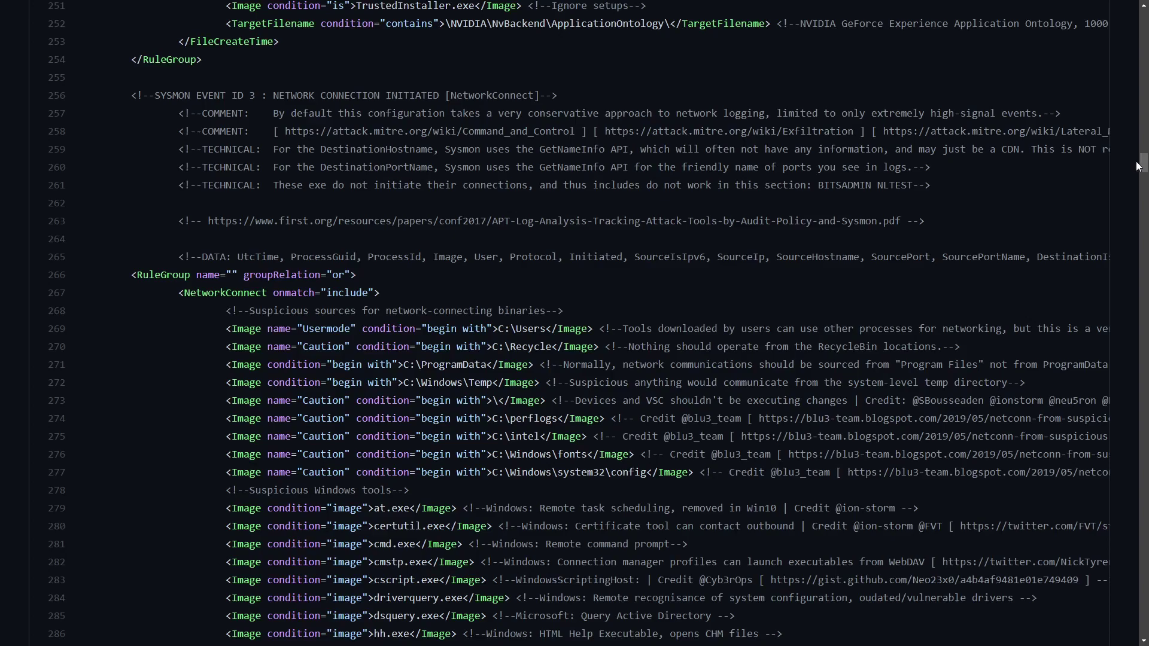
# Step: Scroll further through the sysmonconfig-export.xml rules
pyautogui.scroll(-4, 1120, 168)
pyautogui.scroll(-14, 1117, 204)
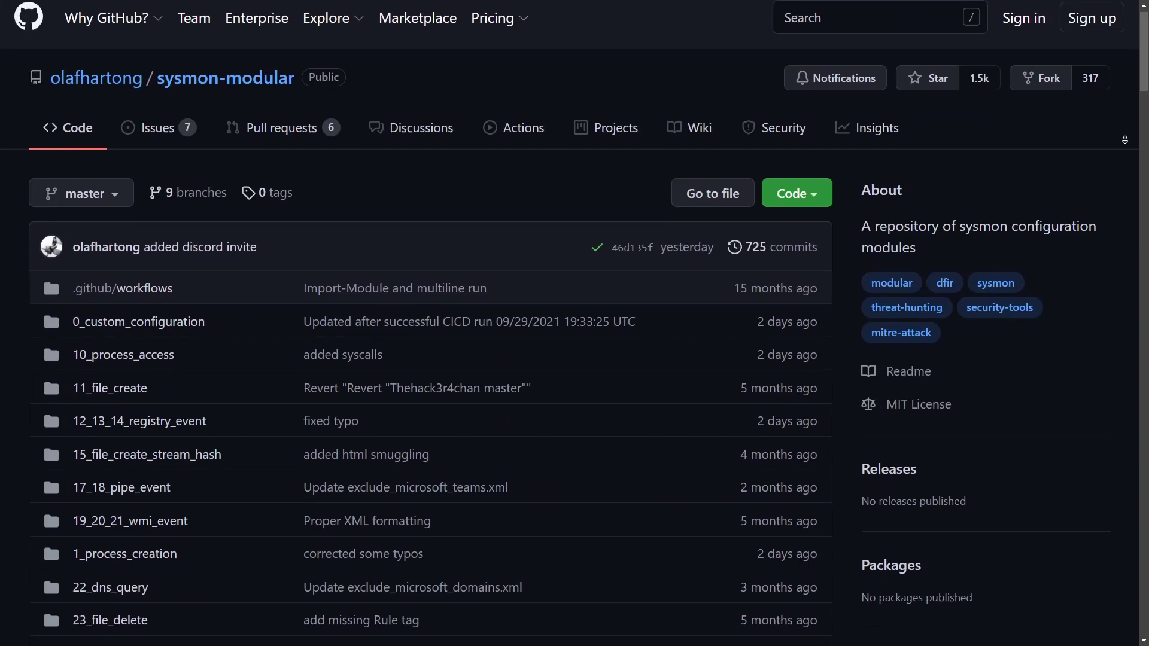
# Step: Browse into 3_network_connection_initiated and view the 9-line exclude_spotify.xml Spotify.exe exclusion
pyautogui.scroll(-5, 419, 324)
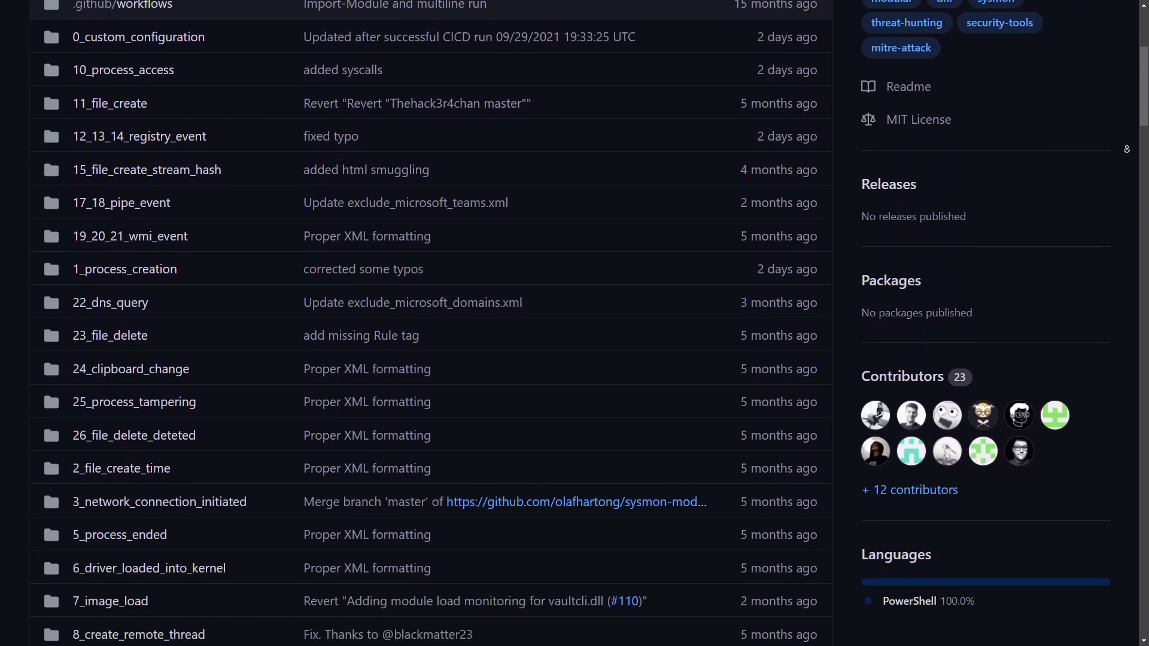
pyautogui.scroll(-1, 1126, 132)
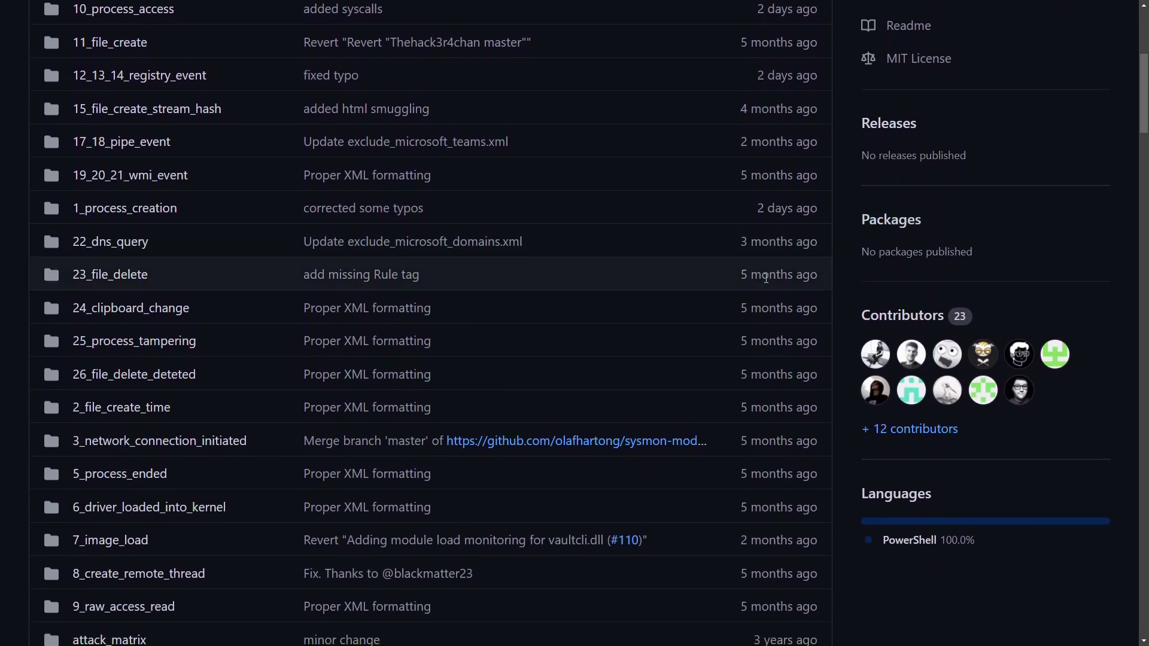
pyautogui.click(177, 441)
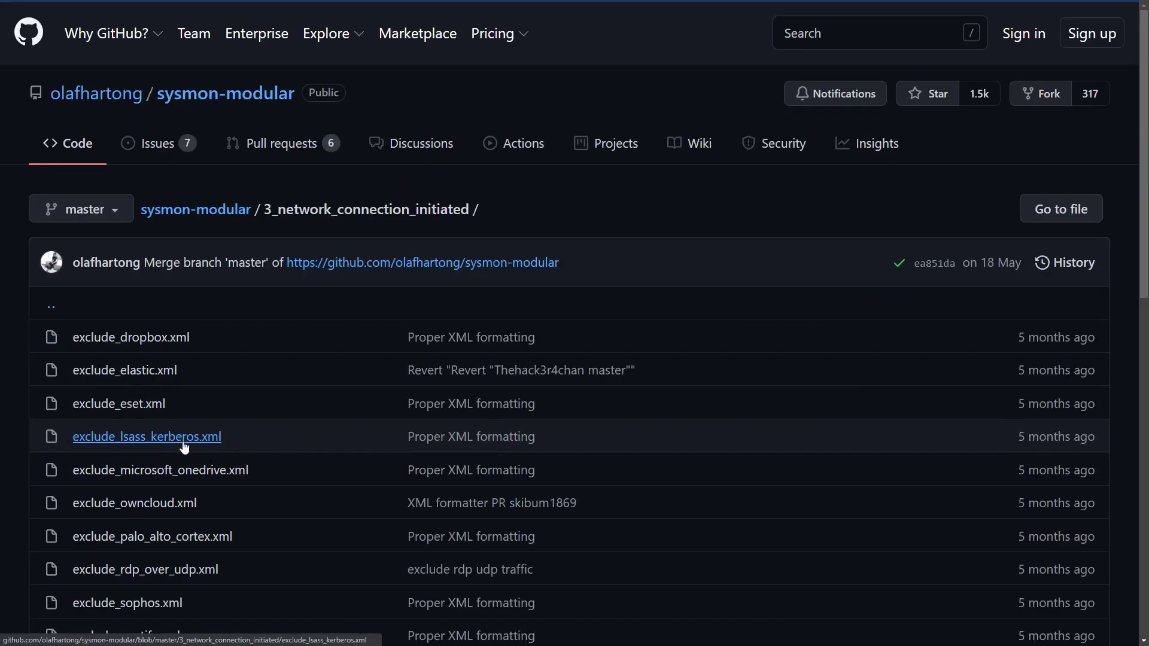
pyautogui.scroll(-4, 1145, 309)
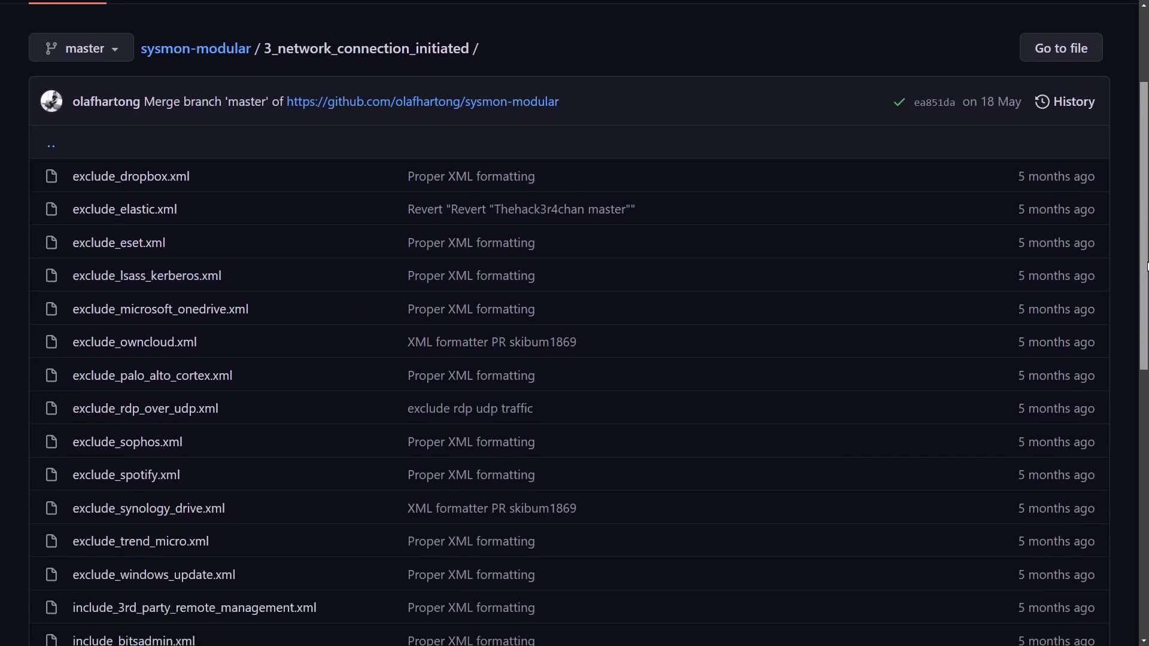
pyautogui.moveTo(1144, 310); pyautogui.dragTo(1145, 387)
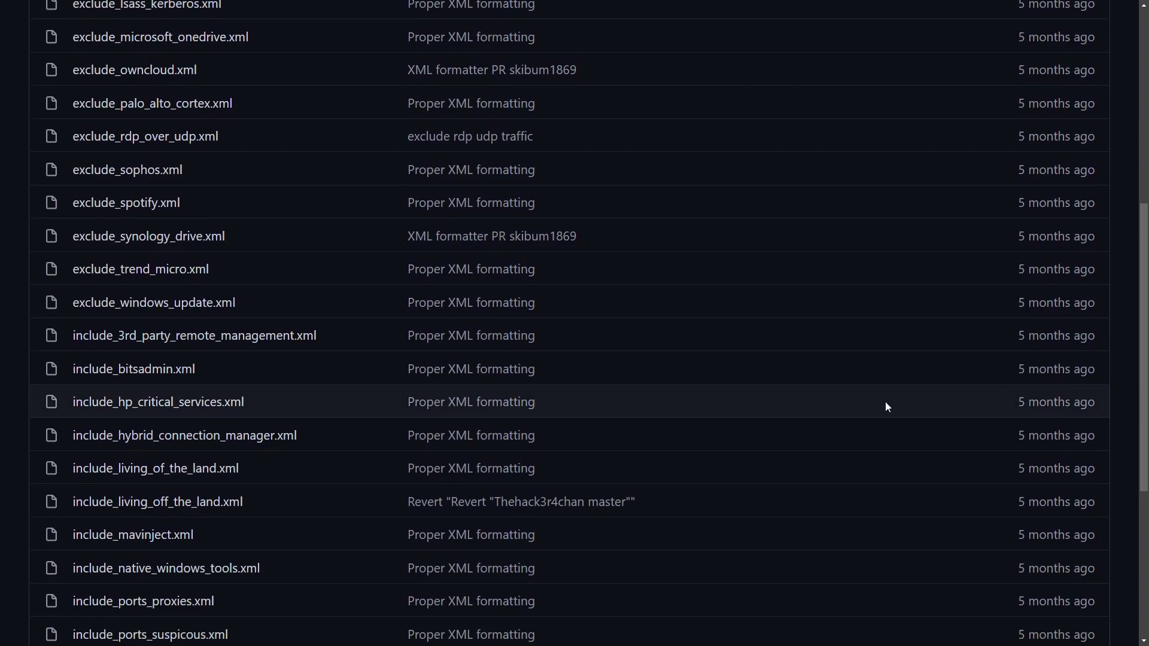
pyautogui.click(171, 206)
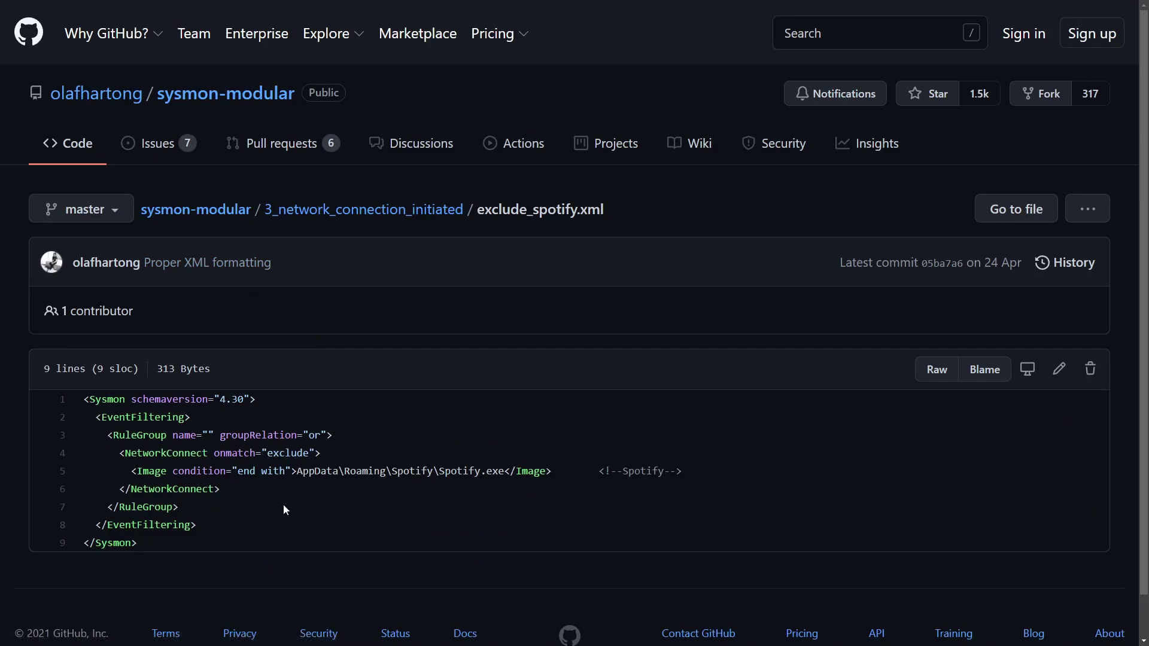